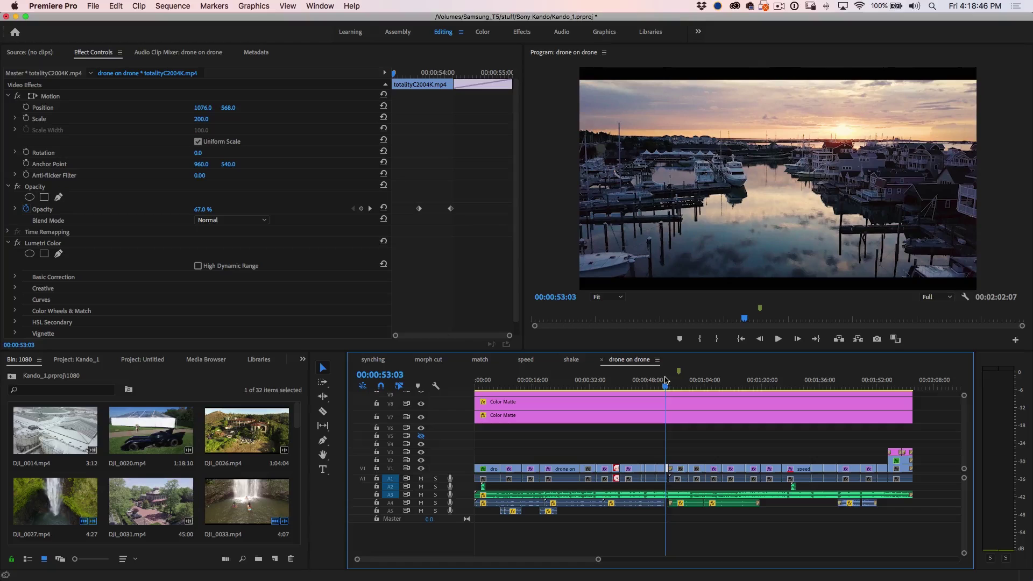
Step: Focus the project bin and maximize it to fill the workspace with the ` key
{"action": "left_click", "coordinate": [210, 386]}
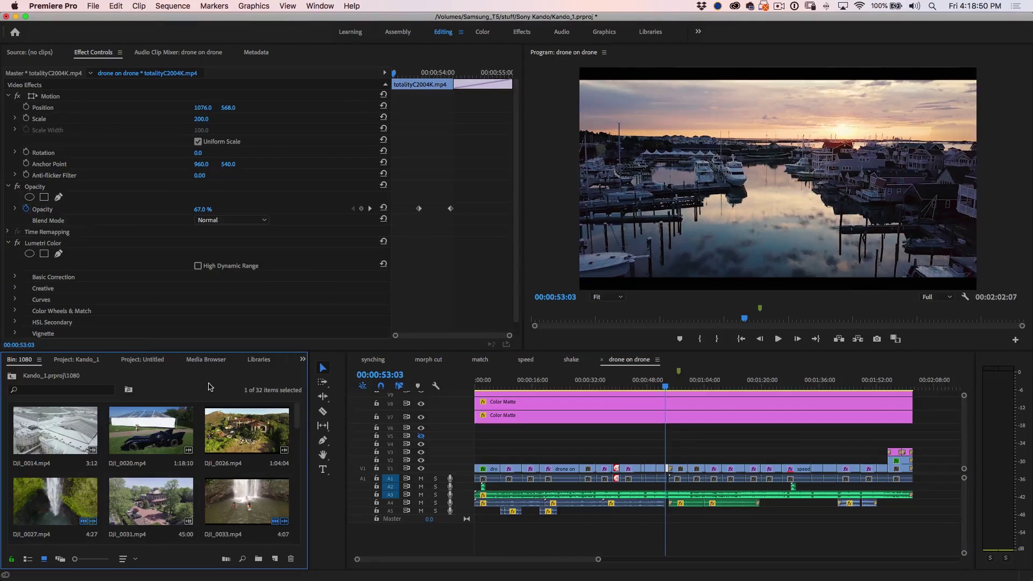
{"action": "key", "text": "grave"}
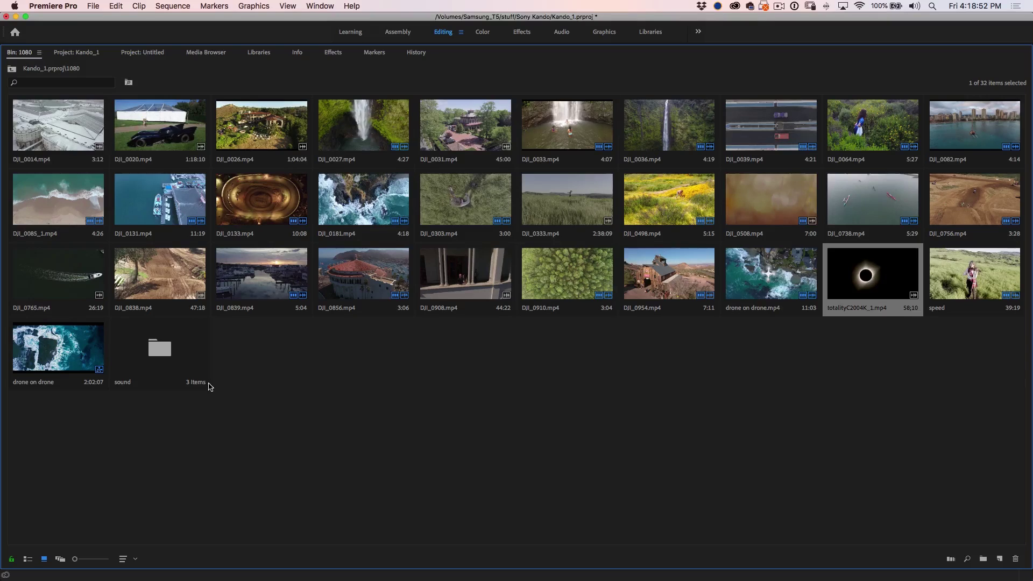
{"action": "left_click", "coordinate": [405, 376]}
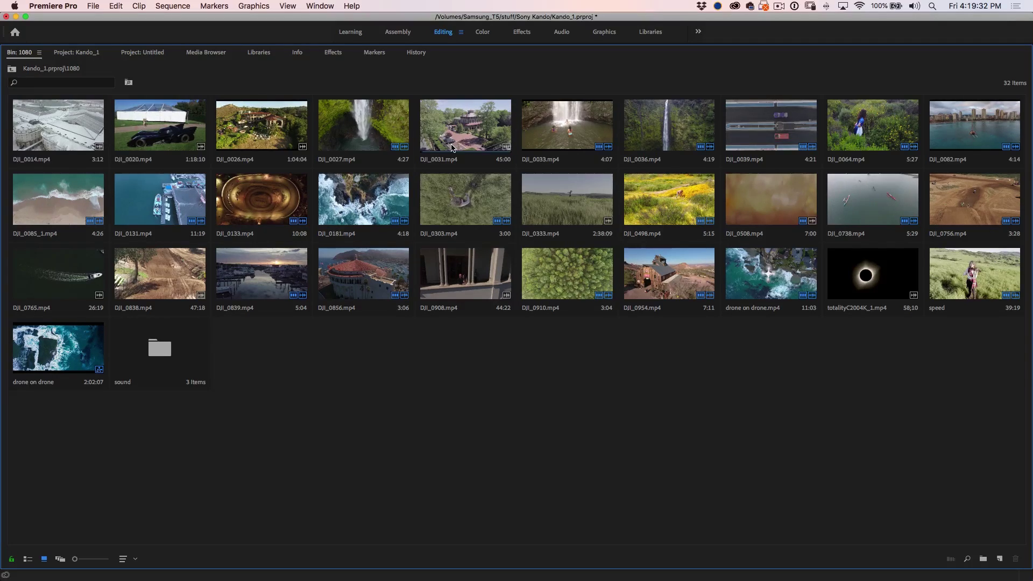
Step: Switch the 1080 bin to Freeform view from its panel menu
{"action": "left_click", "coordinate": [39, 53]}
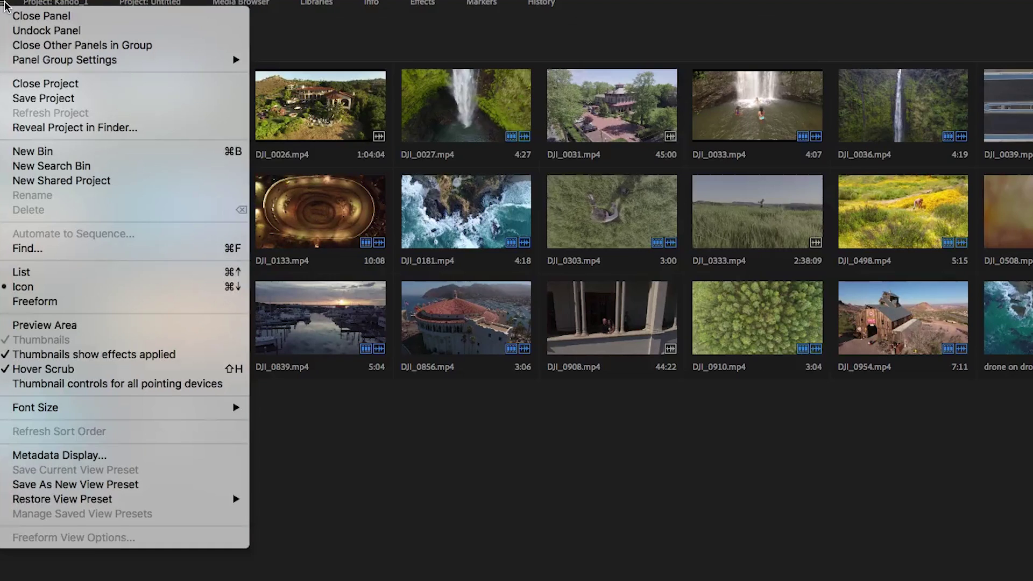
{"action": "left_click", "coordinate": [35, 302]}
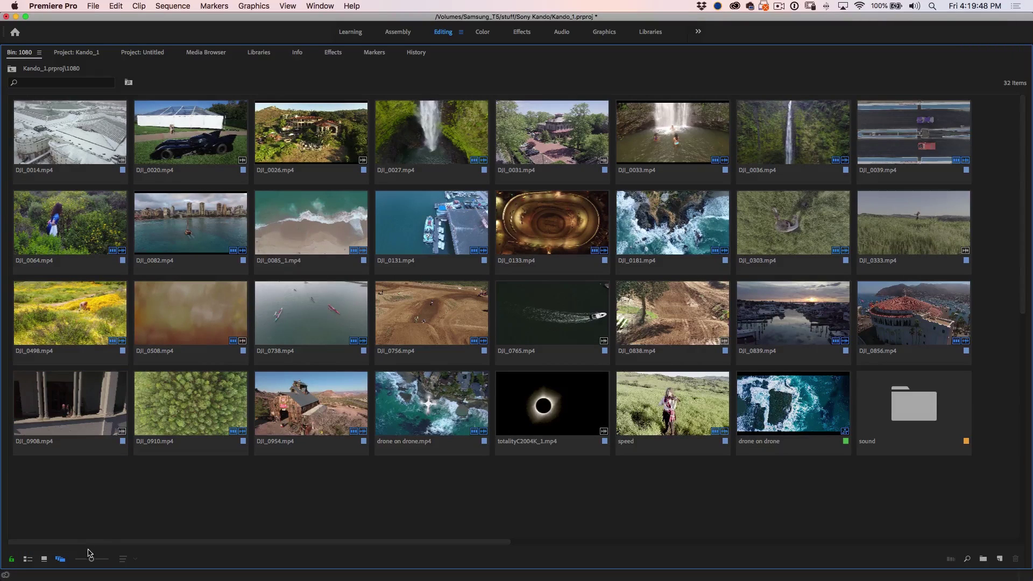
Step: Shrink thumbnails and stack DJI_0756, DJI_0838, DJI_0954 at right; move speed and DJI_0908 clips down
{"action": "left_click_drag", "start_coordinate": [92, 561], "coordinate": [81, 561]}
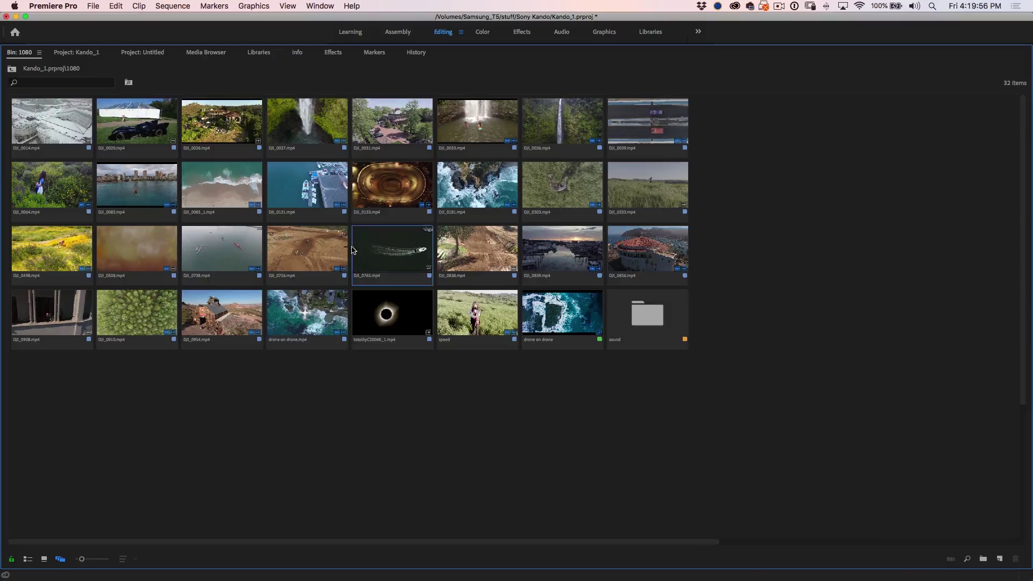
{"action": "left_click_drag", "start_coordinate": [290, 237], "coordinate": [860, 273]}
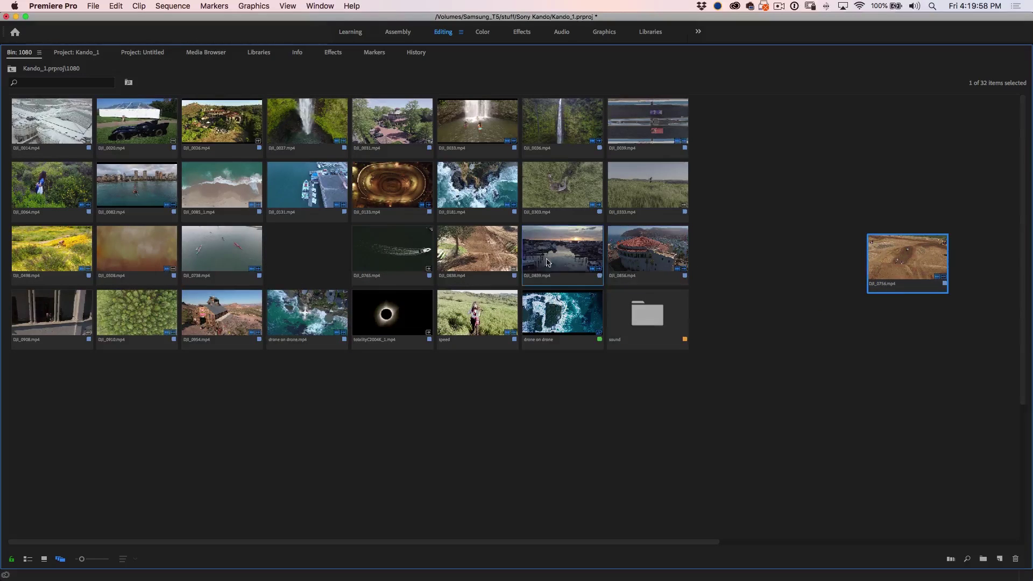
{"action": "left_click_drag", "start_coordinate": [473, 247], "coordinate": [914, 315]}
{"action": "left_click_drag", "start_coordinate": [234, 309], "coordinate": [906, 387]}
{"action": "left_click_drag", "start_coordinate": [478, 312], "coordinate": [510, 466]}
{"action": "left_click_drag", "start_coordinate": [51, 312], "coordinate": [408, 455]}
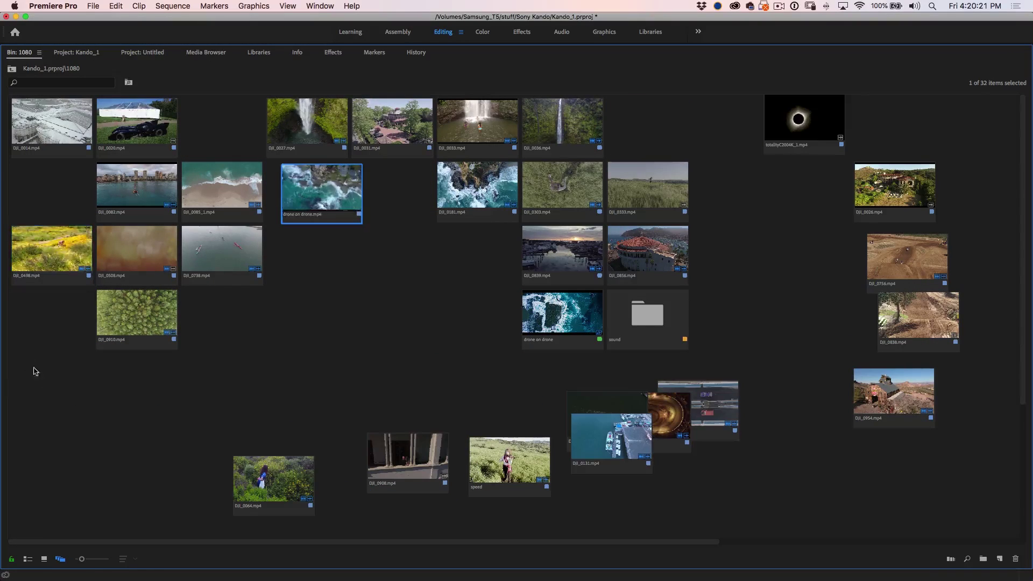
Step: Group DJI_0014/DJI_0498 beside DJI_0026, move DJI_0508/DJI_0910 lower left, and enlarge thumbnails
{"action": "left_click_drag", "start_coordinate": [34, 372], "coordinate": [734, 242]}
{"action": "left_click_drag", "start_coordinate": [799, 192], "coordinate": [800, 193]}
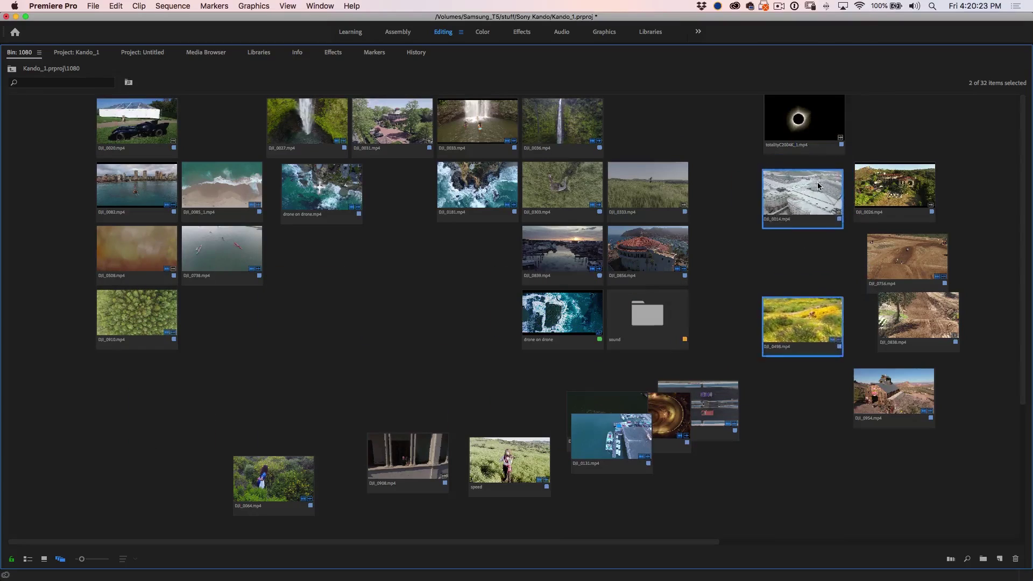
{"action": "left_click_drag", "start_coordinate": [65, 245], "coordinate": [135, 345]}
{"action": "left_click_drag", "start_coordinate": [141, 258], "coordinate": [114, 401]}
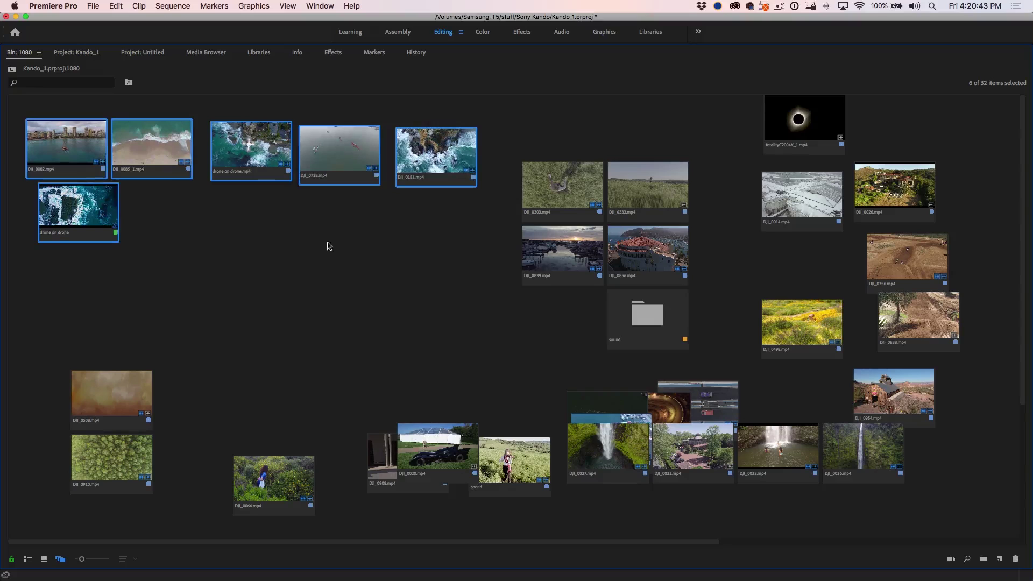
{"action": "left_click", "coordinate": [361, 239]}
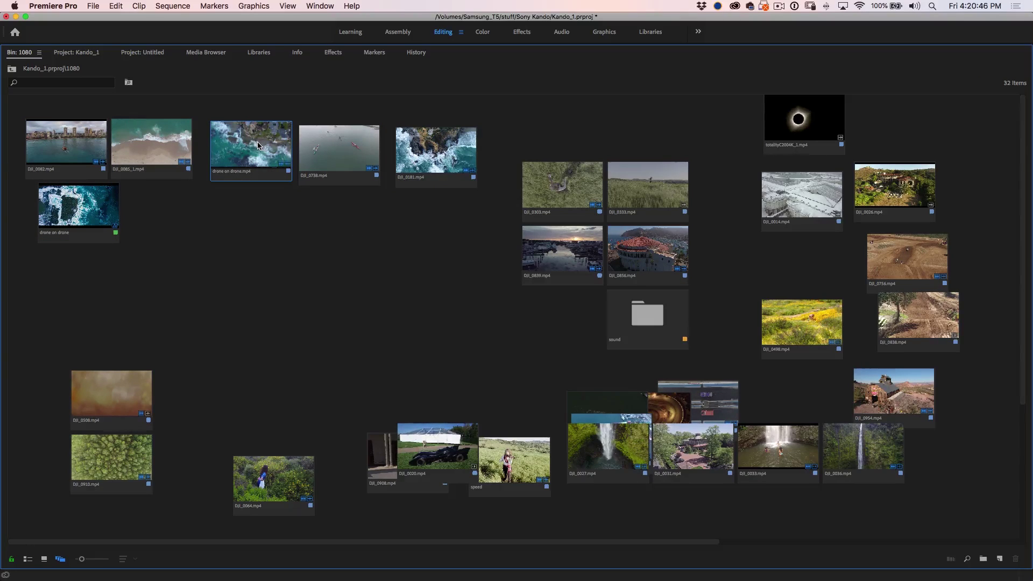
{"action": "left_click_drag", "start_coordinate": [82, 559], "coordinate": [160, 550]}
{"action": "left_click", "coordinate": [499, 273]}
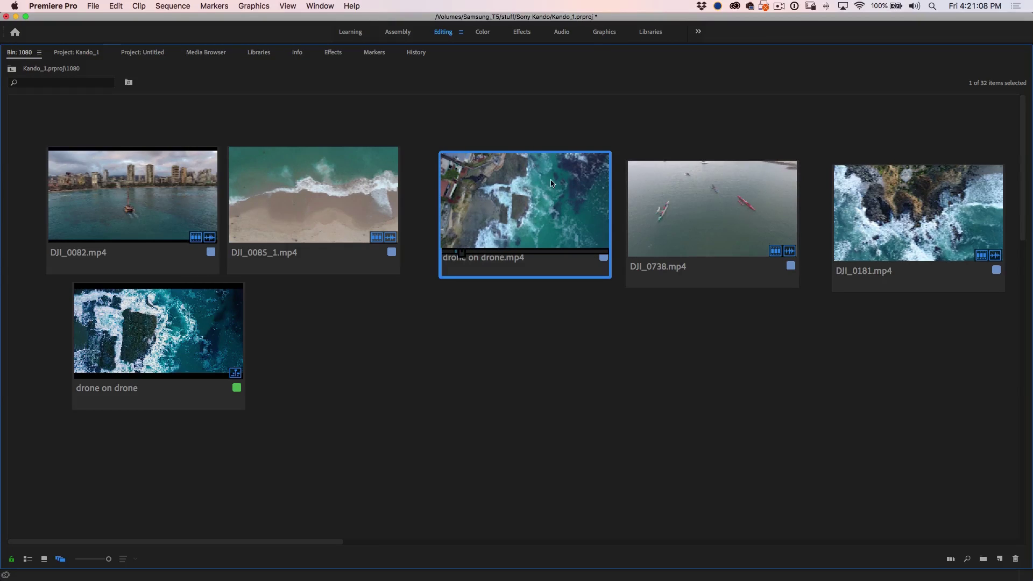
Step: Set drone on drone.mp4 to Extra Large clip size and drag it down-left below the top row
{"action": "left_click_drag", "start_coordinate": [552, 194], "coordinate": [541, 184]}
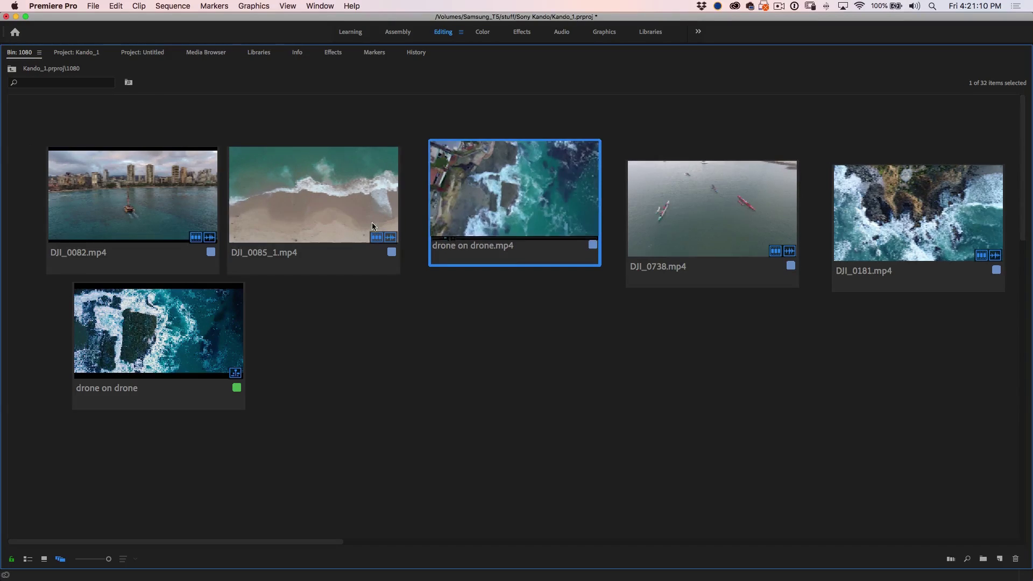
{"action": "left_click", "coordinate": [92, 560]}
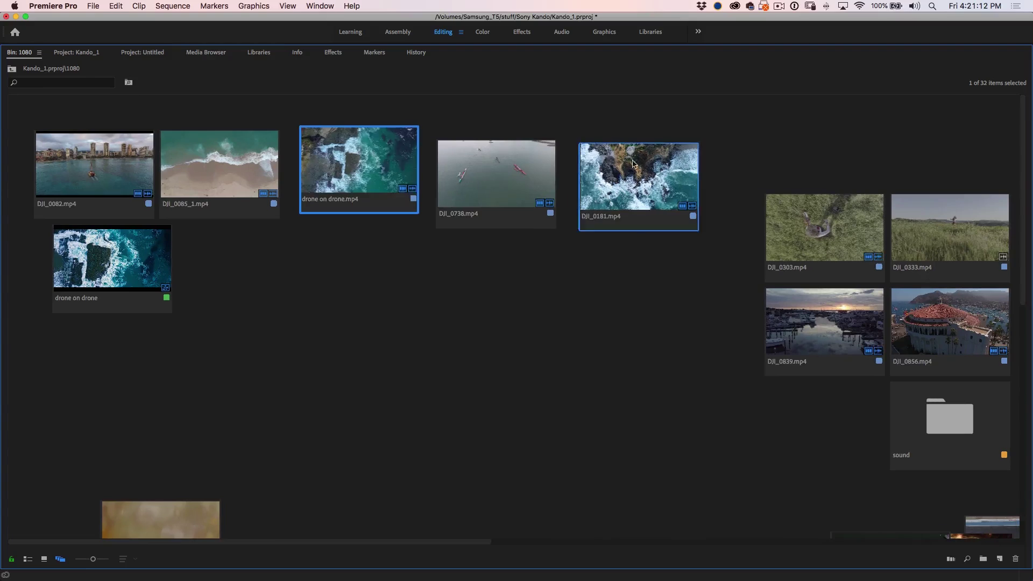
{"action": "right_click", "coordinate": [366, 169]}
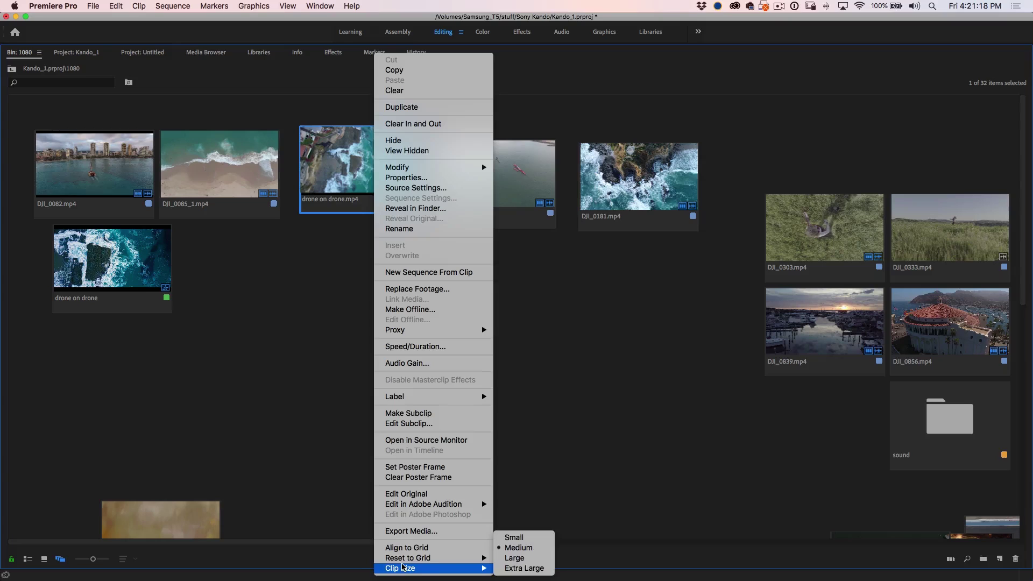
{"action": "mouse_move", "coordinate": [478, 570]}
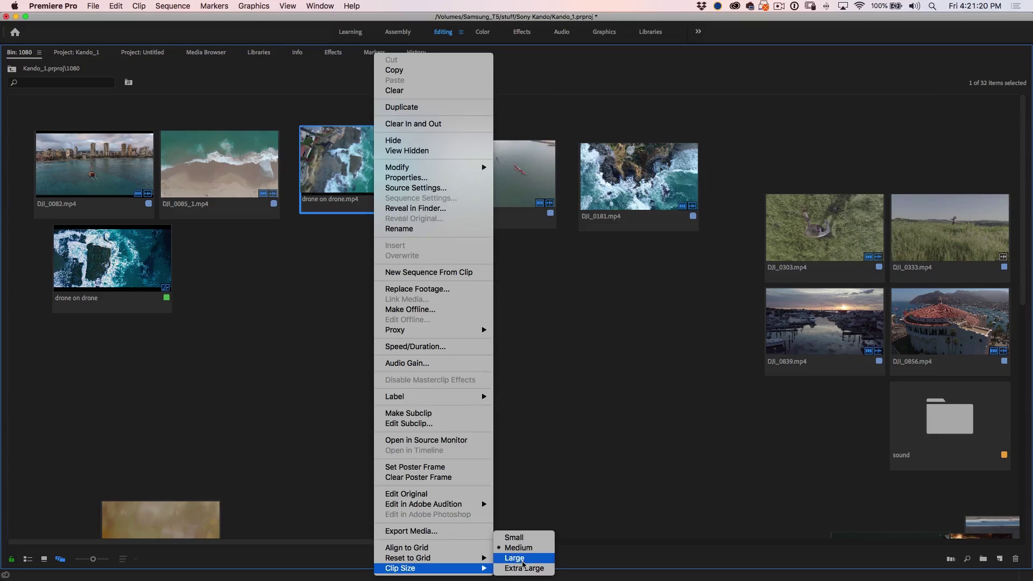
{"action": "left_click", "coordinate": [527, 569]}
{"action": "left_click_drag", "start_coordinate": [475, 228], "coordinate": [375, 336]}
{"action": "left_click", "coordinate": [475, 320]}
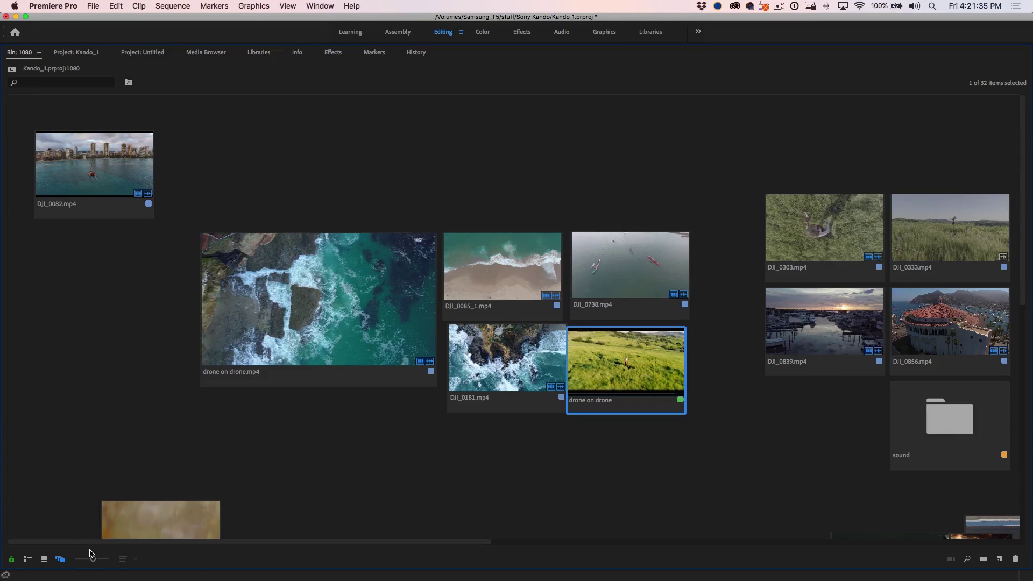
{"action": "left_click_drag", "start_coordinate": [93, 559], "coordinate": [63, 562]}
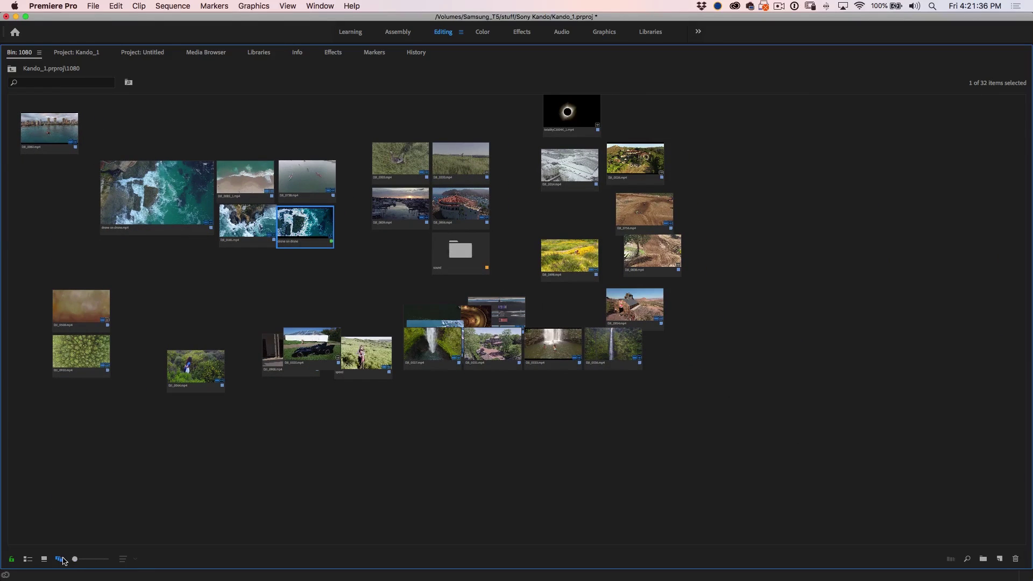
Step: Move the five ocean clips together to the right, then pan around the bin with the Hand tool
{"action": "left_click_drag", "start_coordinate": [142, 144], "coordinate": [297, 241]}
{"action": "left_click_drag", "start_coordinate": [178, 201], "coordinate": [770, 209]}
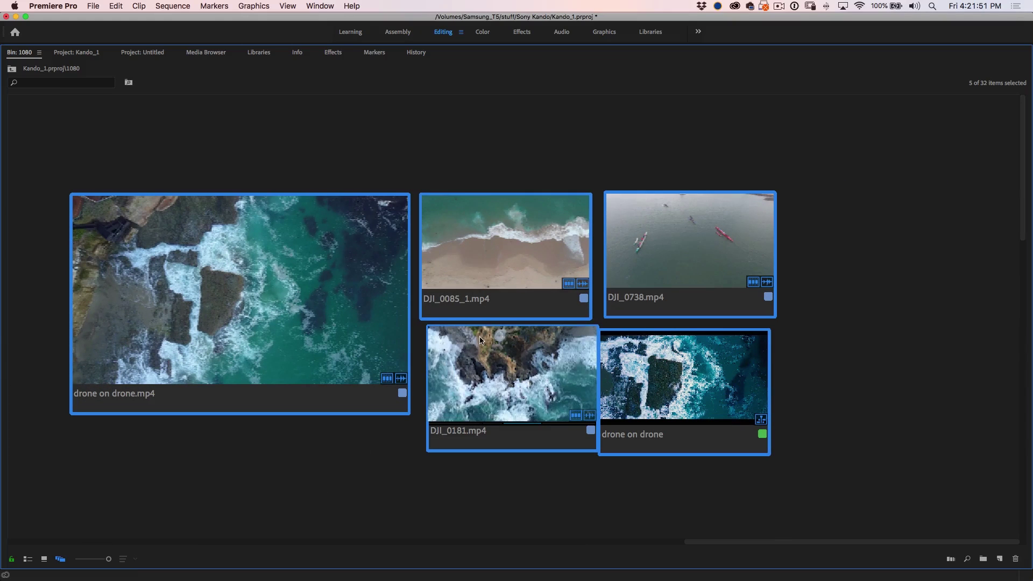
{"action": "key", "text": "h"}
{"action": "left_click_drag", "start_coordinate": [330, 350], "coordinate": [653, 276]}
{"action": "left_click_drag", "start_coordinate": [171, 392], "coordinate": [655, 293]}
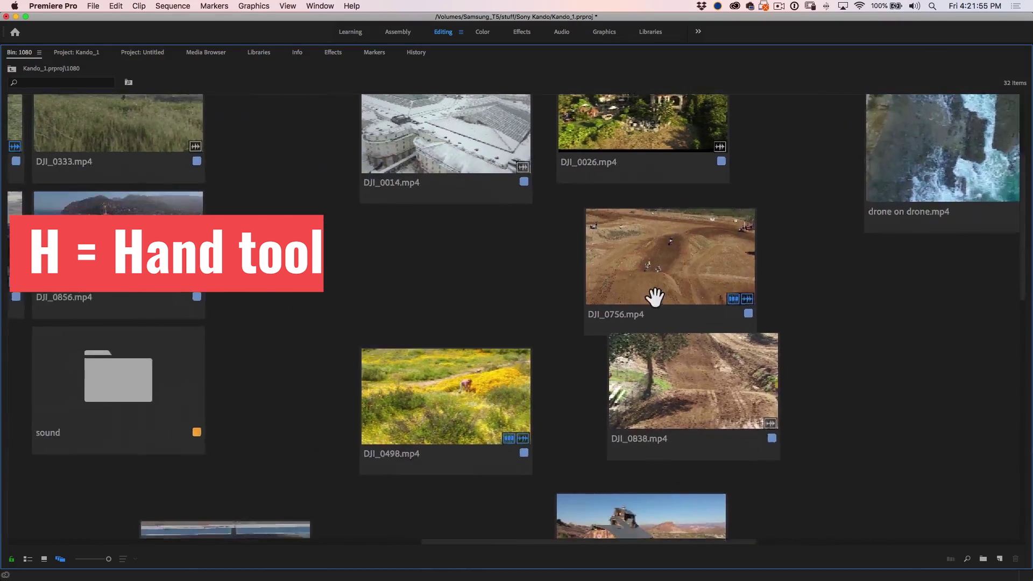
{"action": "left_click_drag", "start_coordinate": [215, 309], "coordinate": [507, 361]}
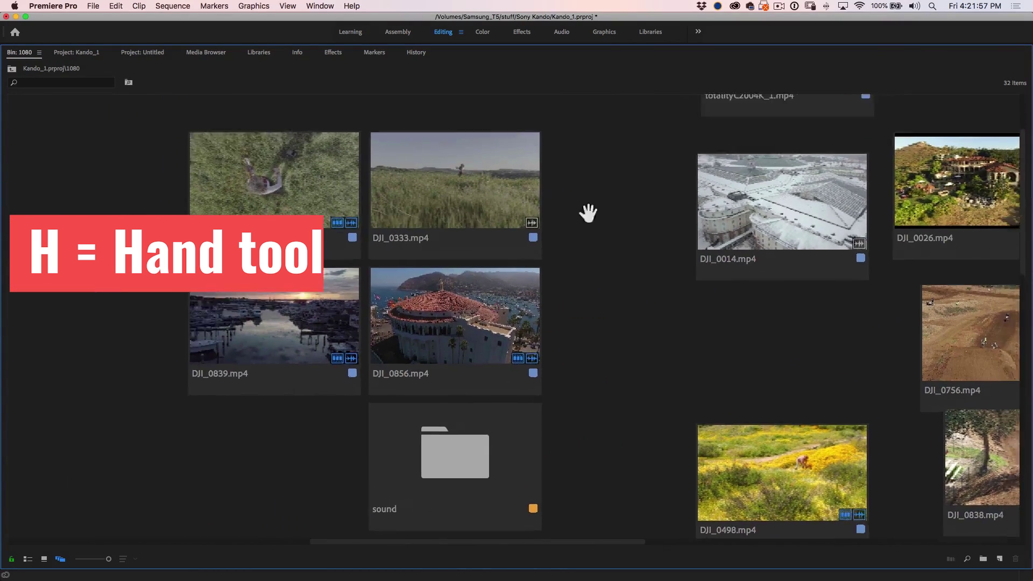
{"action": "left_click_drag", "start_coordinate": [591, 212], "coordinate": [362, 249]}
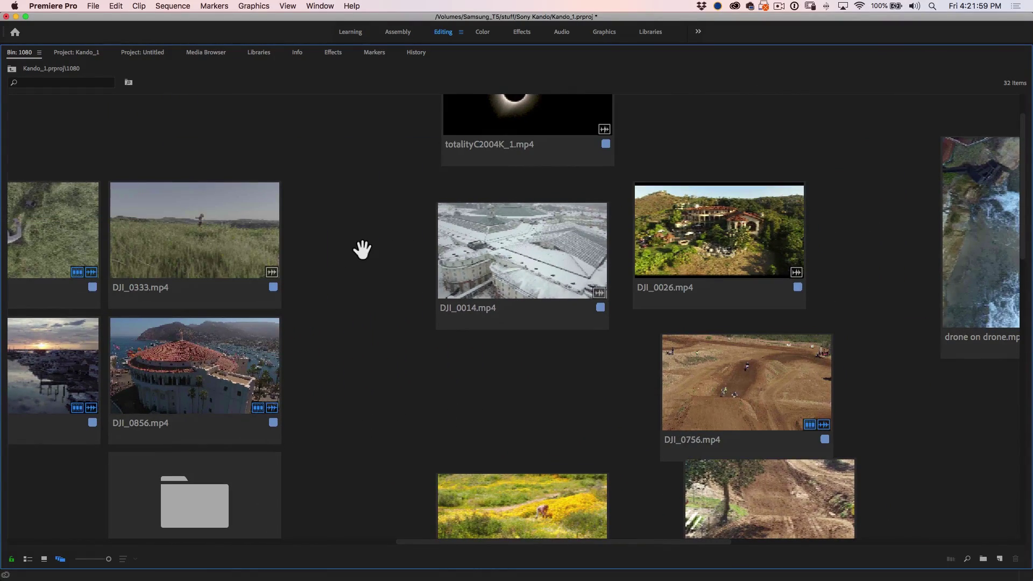
{"action": "left_click_drag", "start_coordinate": [810, 203], "coordinate": [233, 221]}
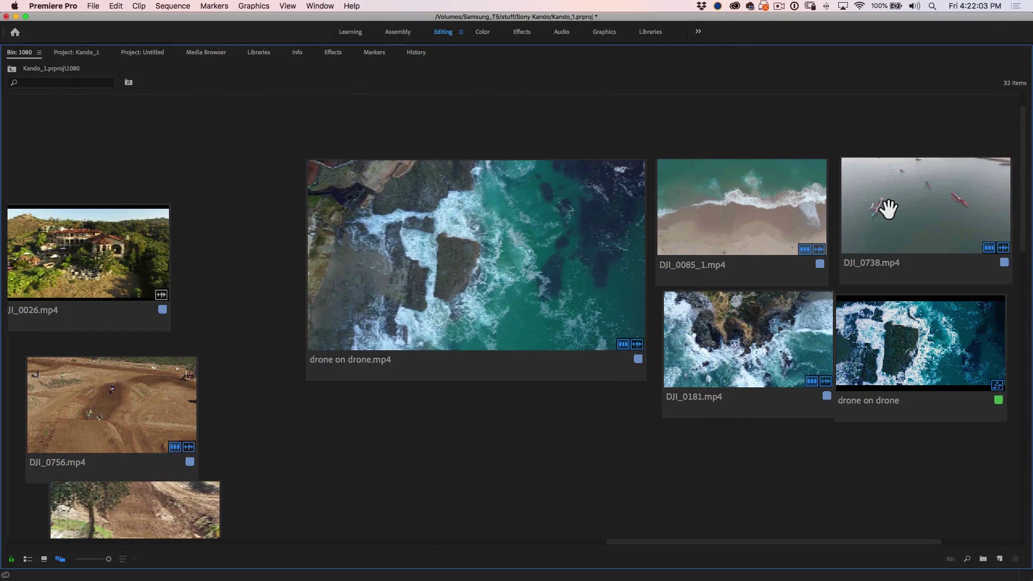
Step: Snap DJI_0738 beside DJI_0085_1, and DJI_0181 with drone on drone beneath them
{"action": "left_click", "coordinate": [919, 195]}
{"action": "left_click_drag", "start_coordinate": [918, 195], "coordinate": [908, 199]}
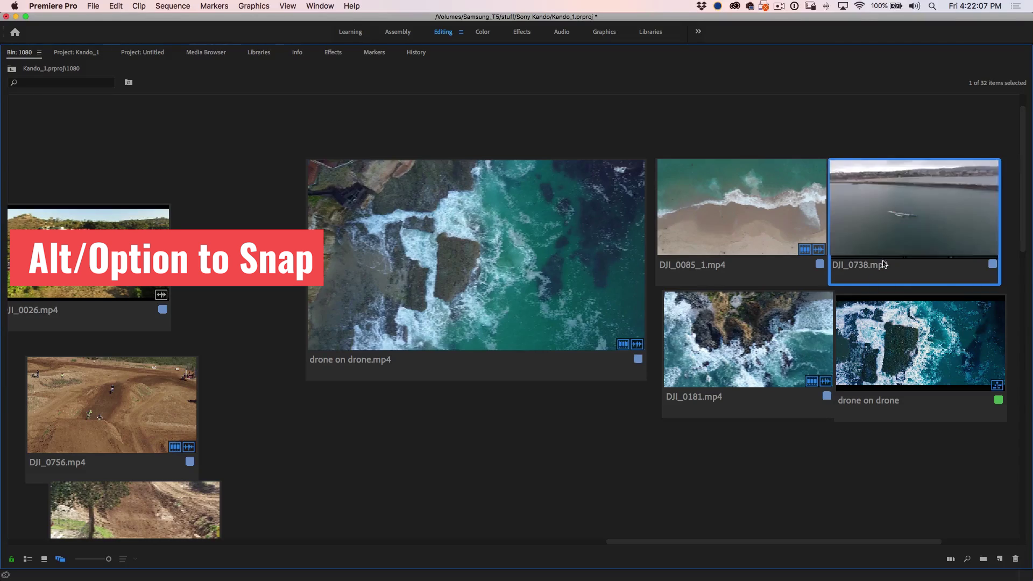
{"action": "left_click", "coordinate": [748, 339]}
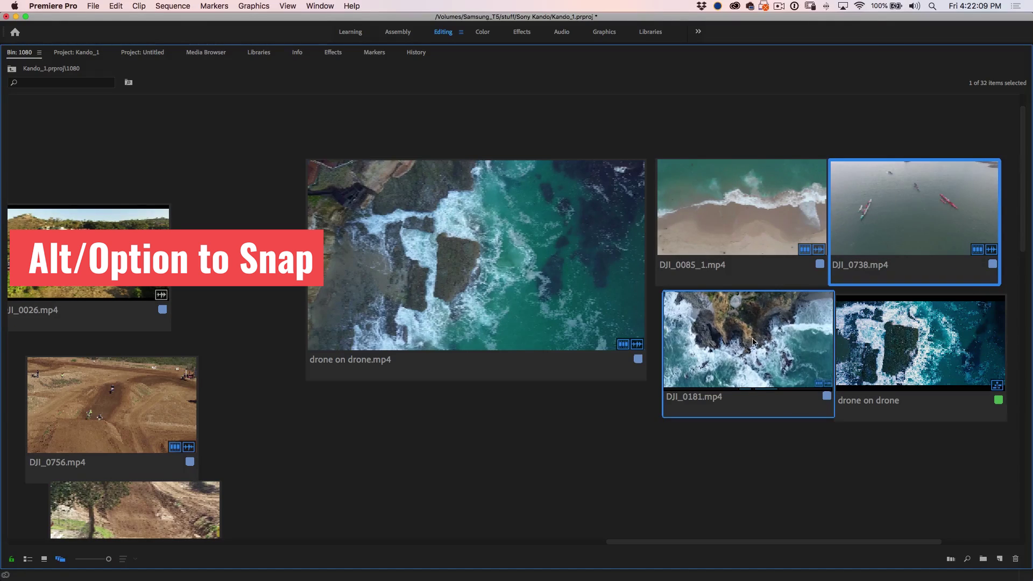
{"action": "left_click_drag", "start_coordinate": [748, 339], "coordinate": [642, 450]}
{"action": "left_click_drag", "start_coordinate": [890, 311], "coordinate": [785, 416]}
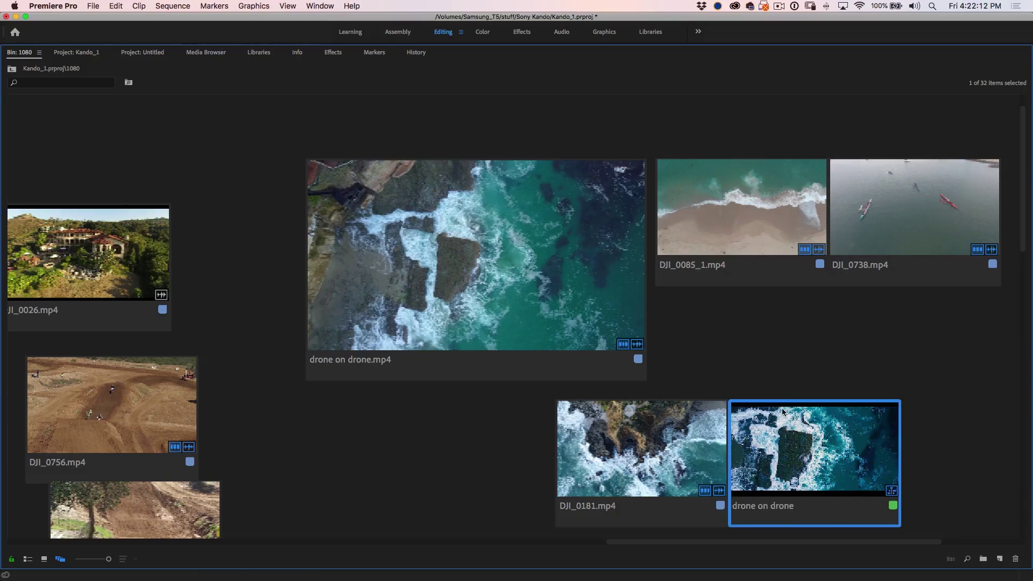
{"action": "left_click", "coordinate": [807, 349]}
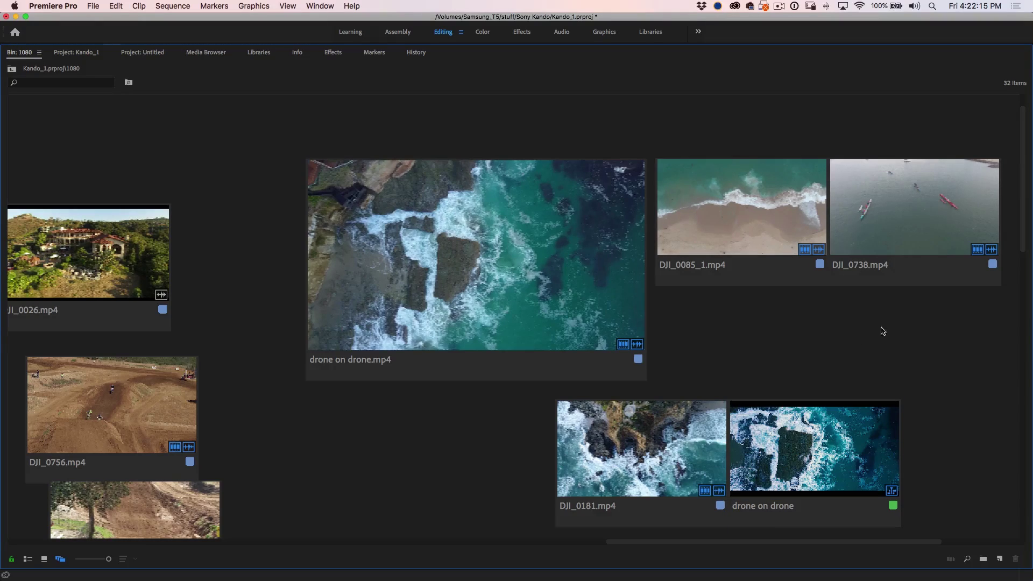
{"action": "right_click", "coordinate": [230, 139]}
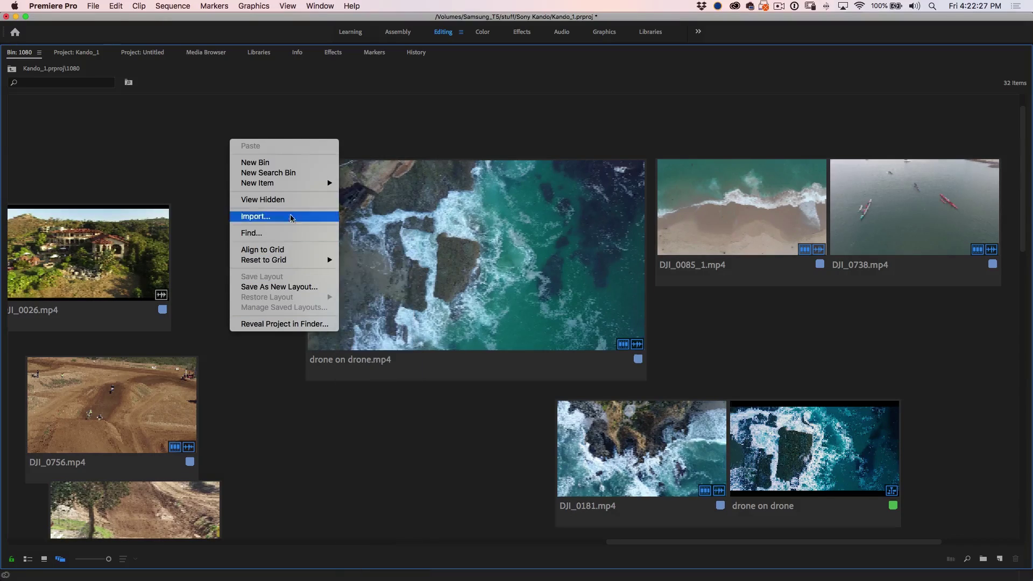
{"action": "right_click", "coordinate": [268, 270]}
{"action": "mouse_move", "coordinate": [323, 390]}
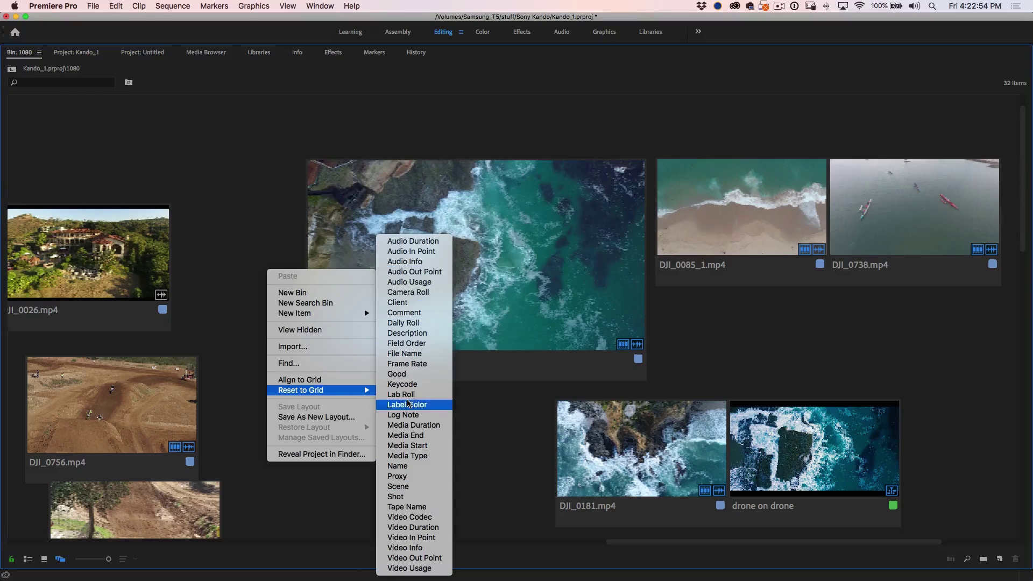
{"action": "left_click", "coordinate": [257, 241]}
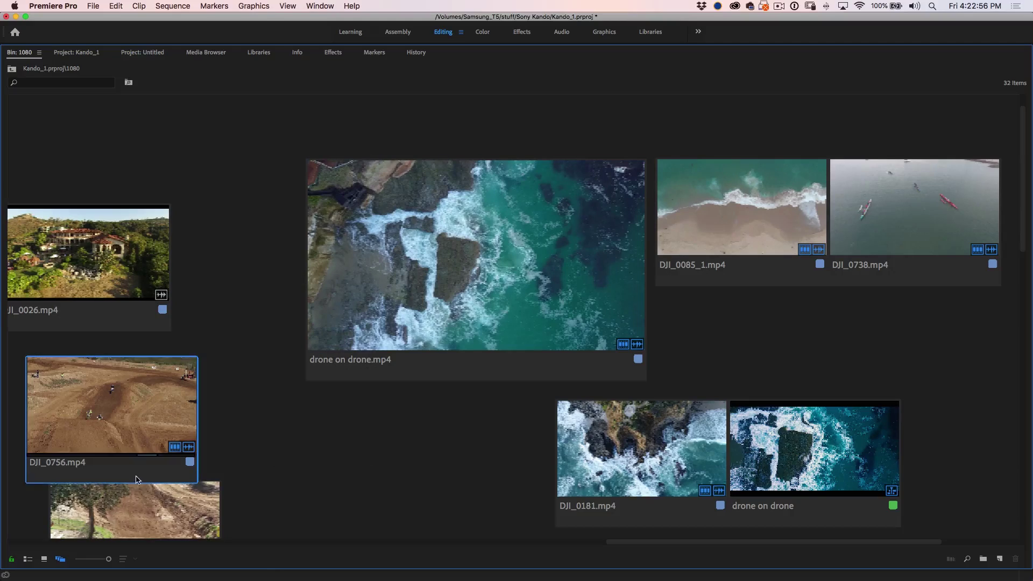
Step: Shrink the bin thumbnails, select all 32 clips and open their context menu
{"action": "left_click_drag", "start_coordinate": [111, 559], "coordinate": [78, 560]}
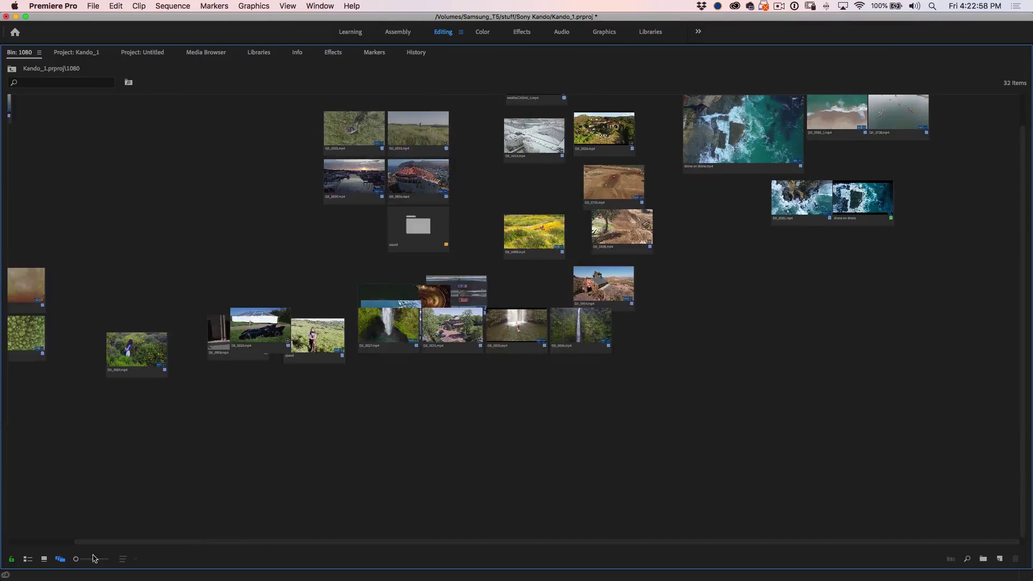
{"action": "left_click_drag", "start_coordinate": [908, 416], "coordinate": [44, 112]}
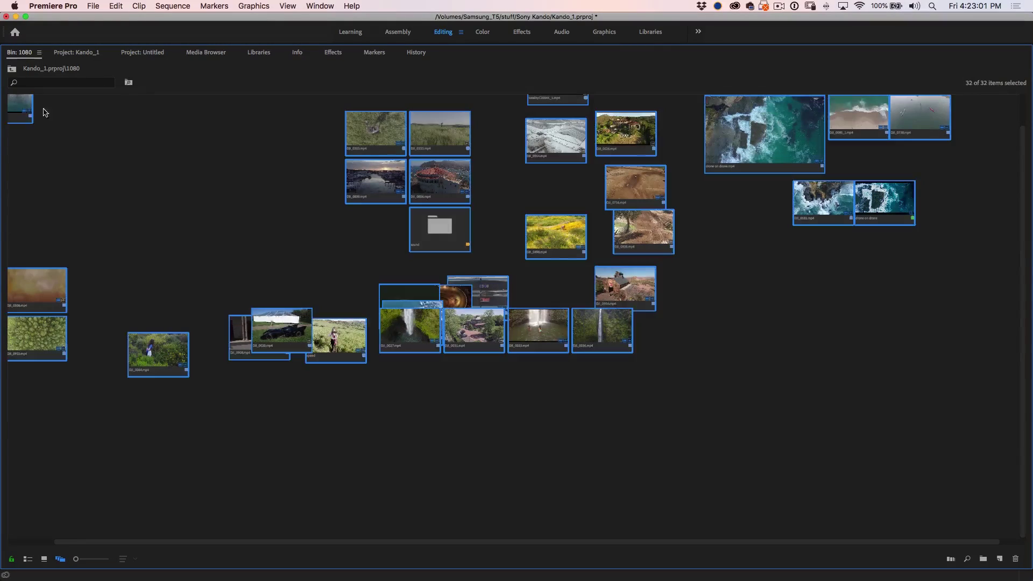
{"action": "right_click", "coordinate": [375, 130]}
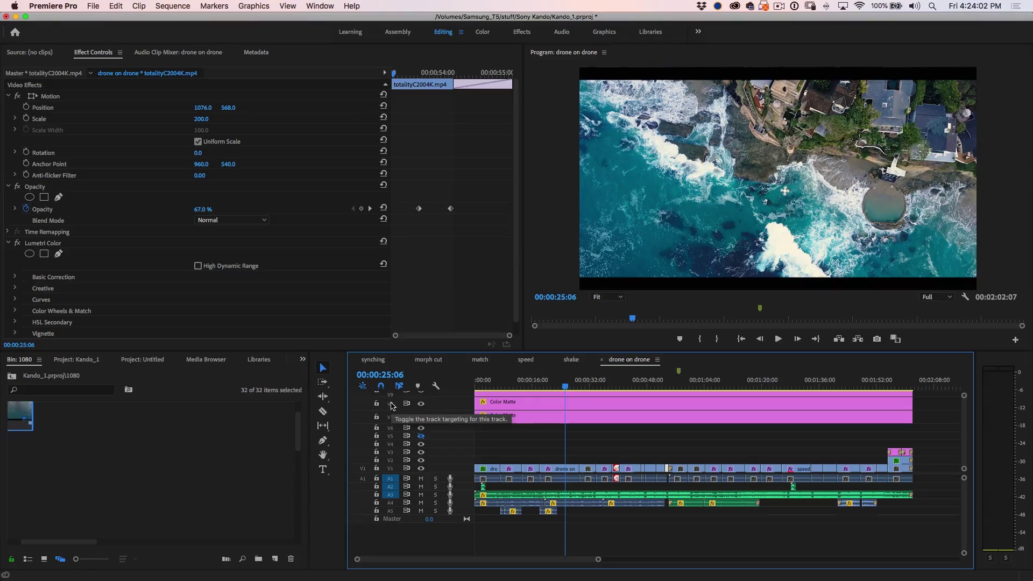
Step: Type the title SHOTS FROM ABOVE over the video in the Program Monitor
{"action": "left_click", "coordinate": [323, 470]}
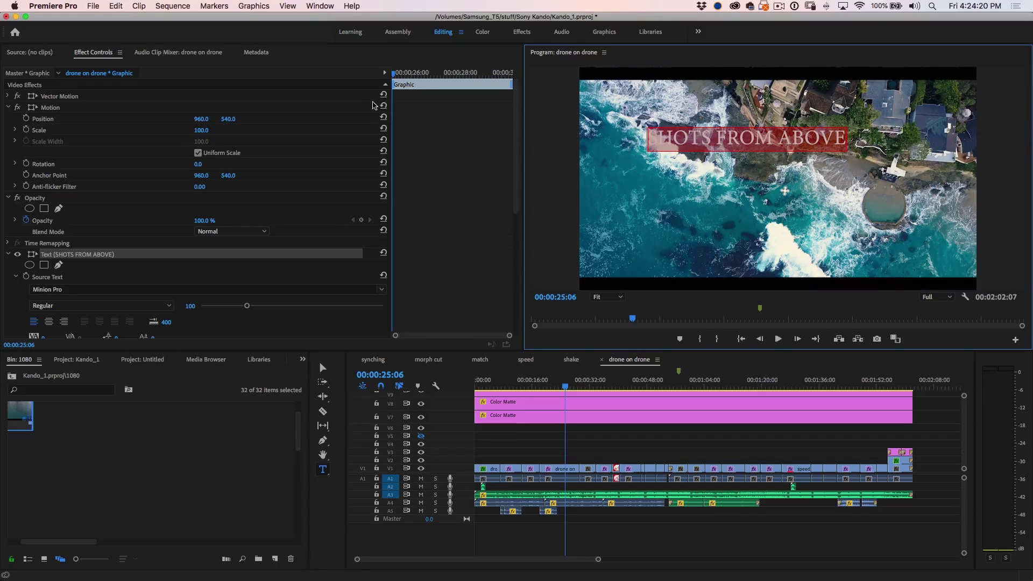
{"action": "left_click", "coordinate": [320, 6]}
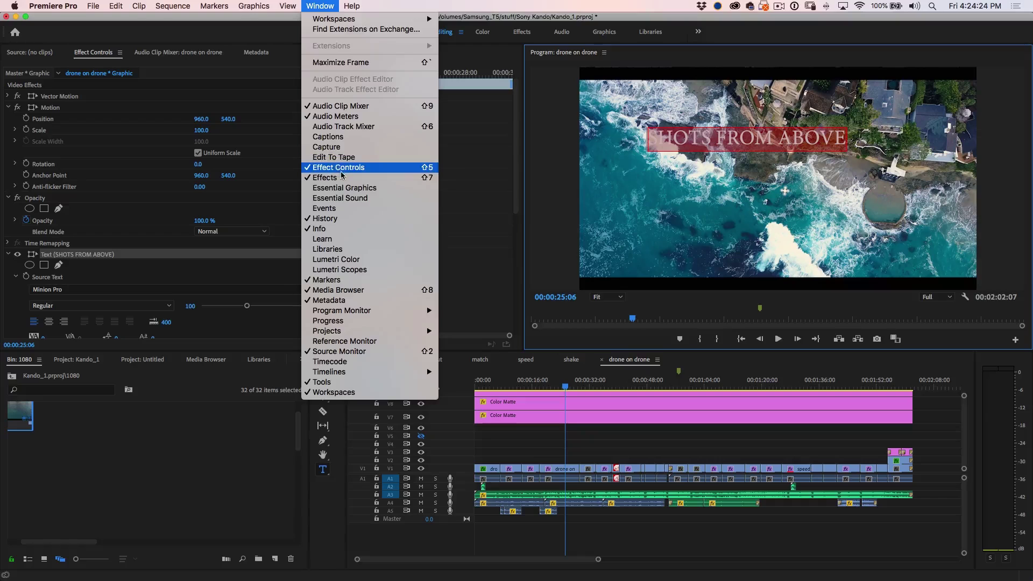
Step: Open Window > Essential Graphics and scroll through its Browse template library
{"action": "left_click", "coordinate": [345, 188]}
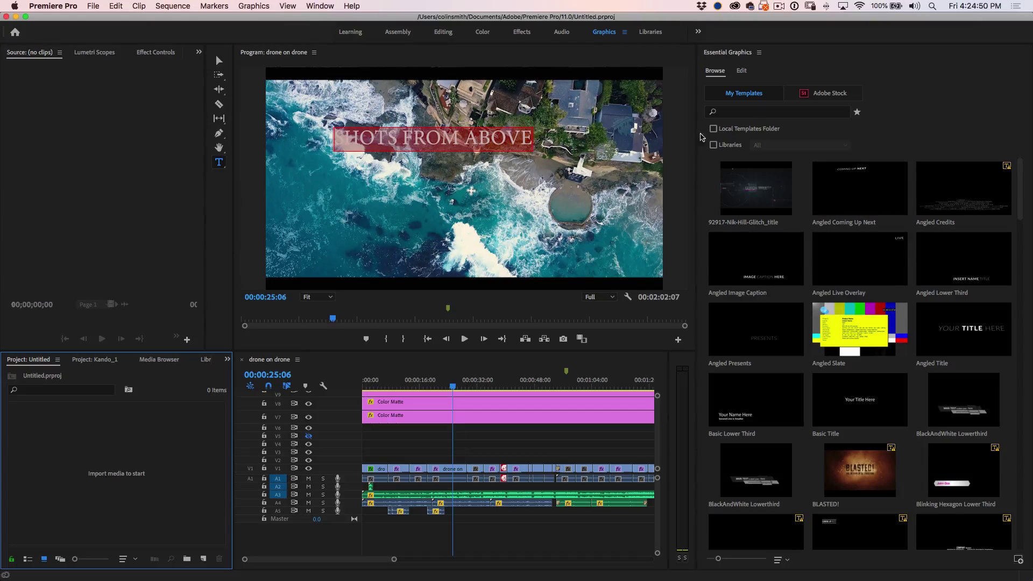
{"action": "scroll", "coordinate": [860, 317], "scroll_direction": "down", "scroll_amount": 15}
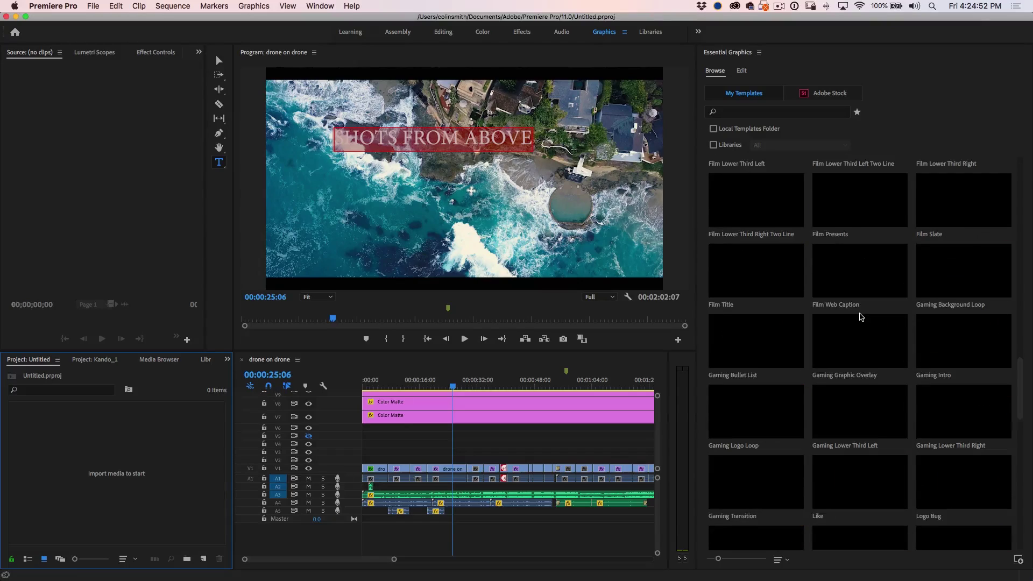
{"action": "scroll", "coordinate": [860, 317], "scroll_direction": "up", "scroll_amount": 15}
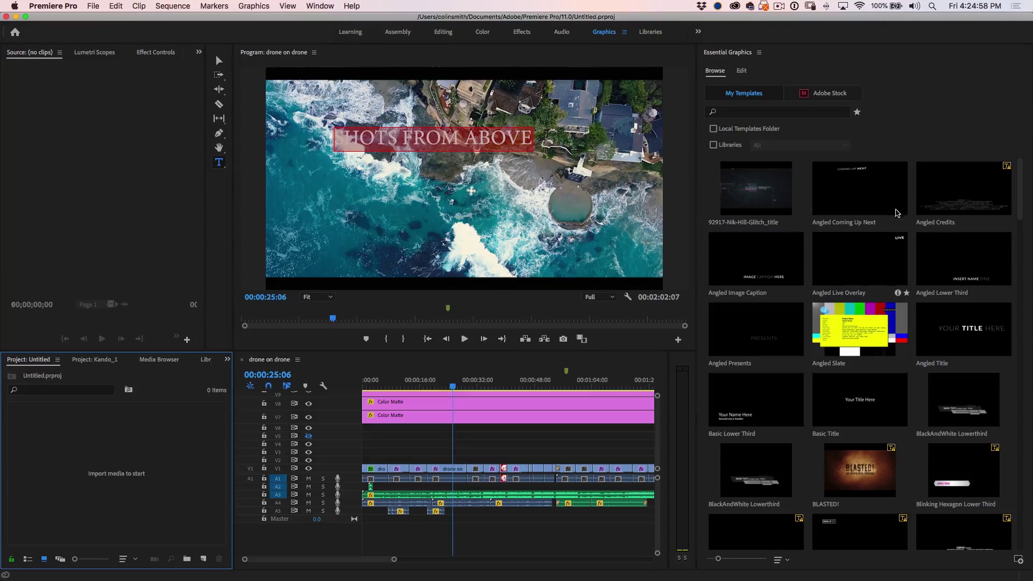
Step: Select the title in the Edit tab and set its font to Myriad Pro Bold Condensed
{"action": "left_click", "coordinate": [743, 71]}
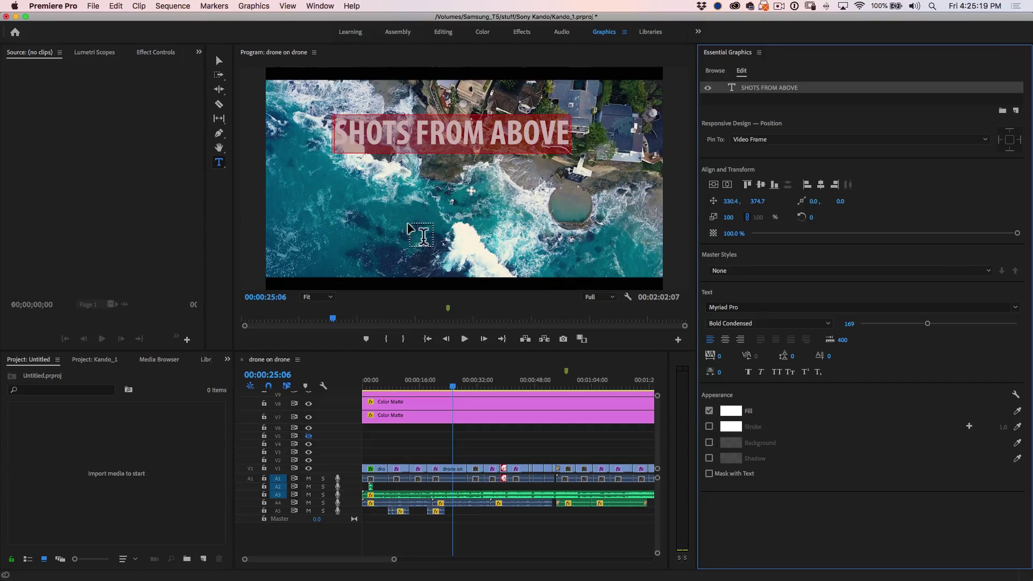
{"action": "left_click", "coordinate": [218, 61]}
{"action": "left_click", "coordinate": [767, 419]}
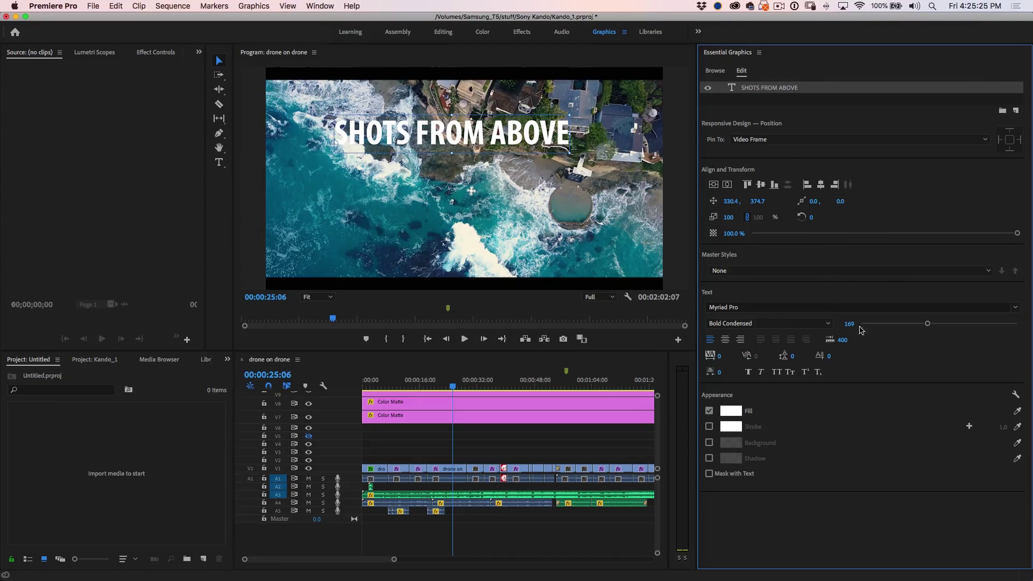
{"action": "left_click", "coordinate": [1016, 112]}
Step: Enable a dark grey title background at 100% opacity and size 50.1
{"action": "left_click", "coordinate": [709, 442]}
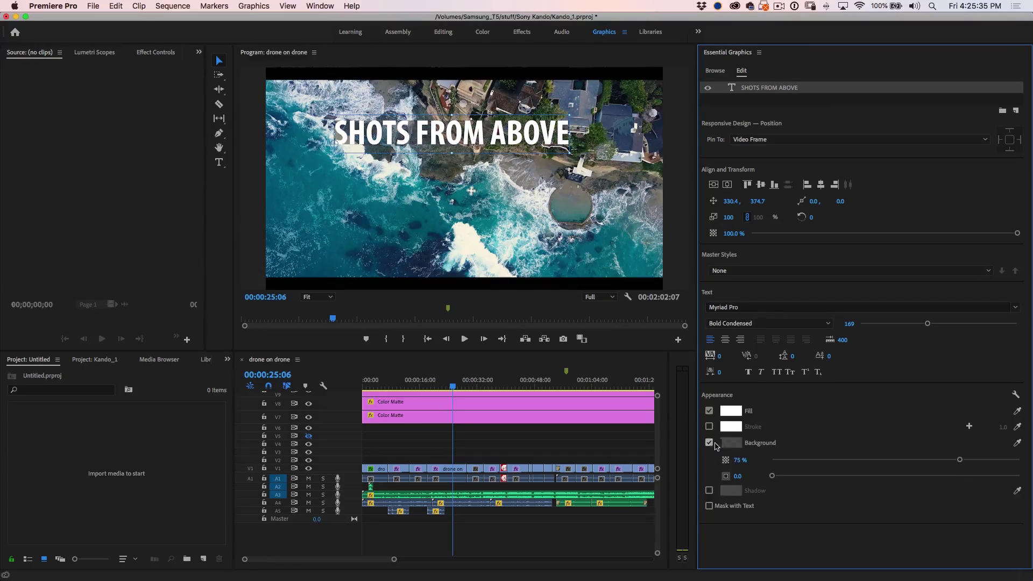
{"action": "left_click", "coordinate": [736, 444]}
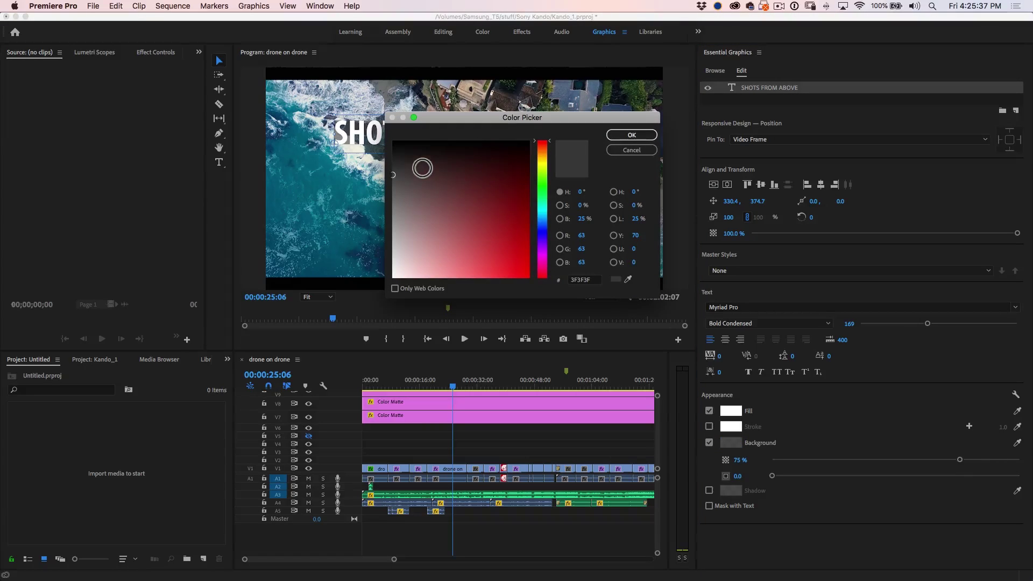
{"action": "left_click", "coordinate": [394, 163]}
{"action": "left_click", "coordinate": [632, 135]}
{"action": "left_click_drag", "start_coordinate": [959, 459], "coordinate": [1013, 460]}
{"action": "left_click_drag", "start_coordinate": [772, 476], "coordinate": [898, 472]}
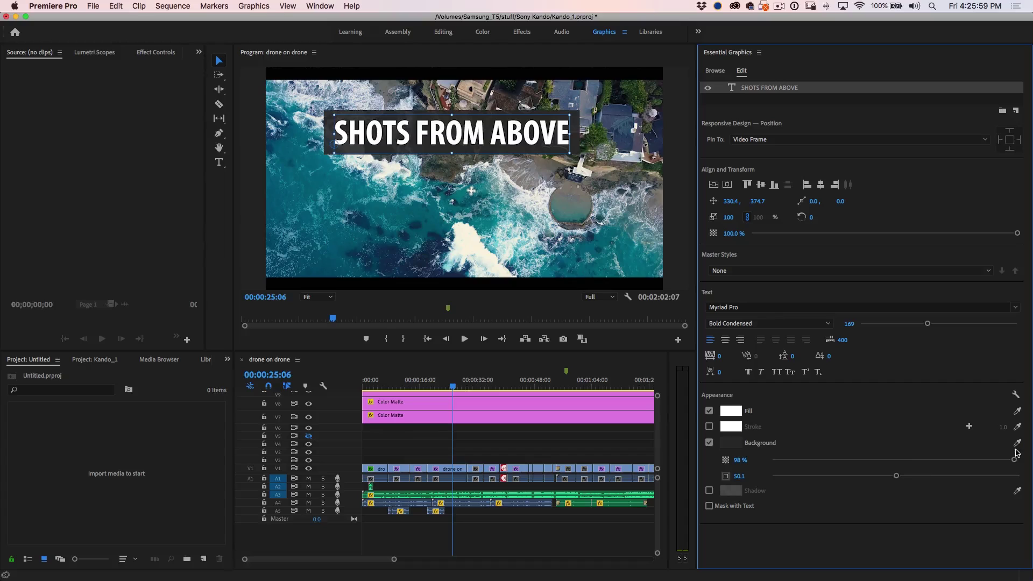
{"action": "left_click_drag", "start_coordinate": [1014, 463], "coordinate": [1031, 434]}
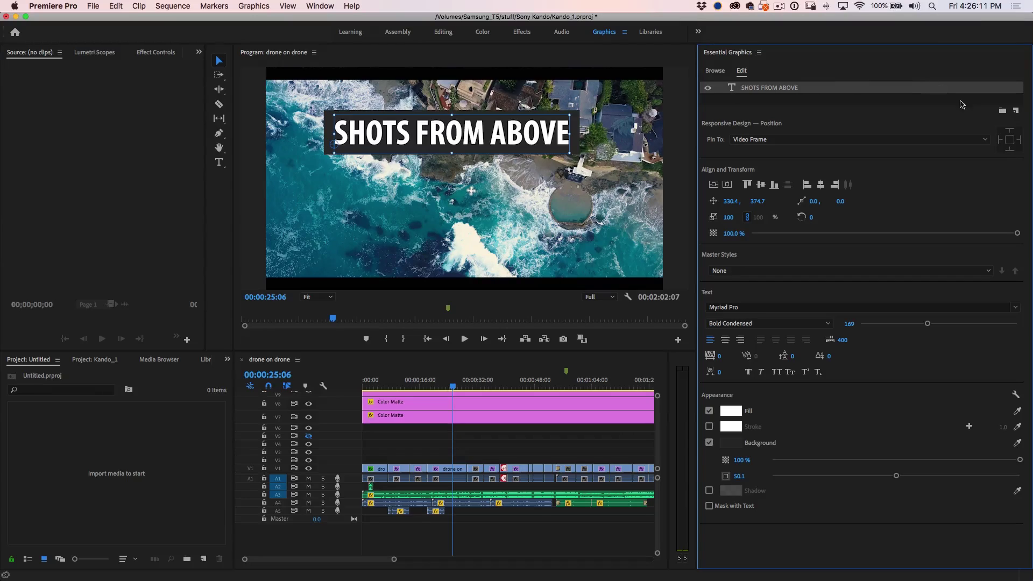
{"action": "left_click", "coordinate": [1017, 110]}
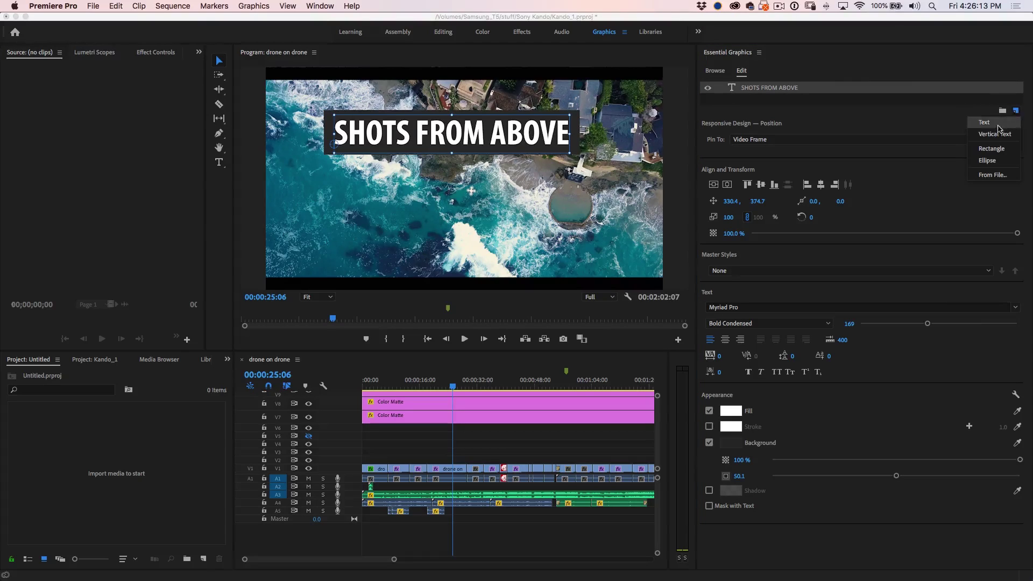
Step: Add a grey rectangle layer, enlarge it and move it up over the title
{"action": "left_click", "coordinate": [995, 153]}
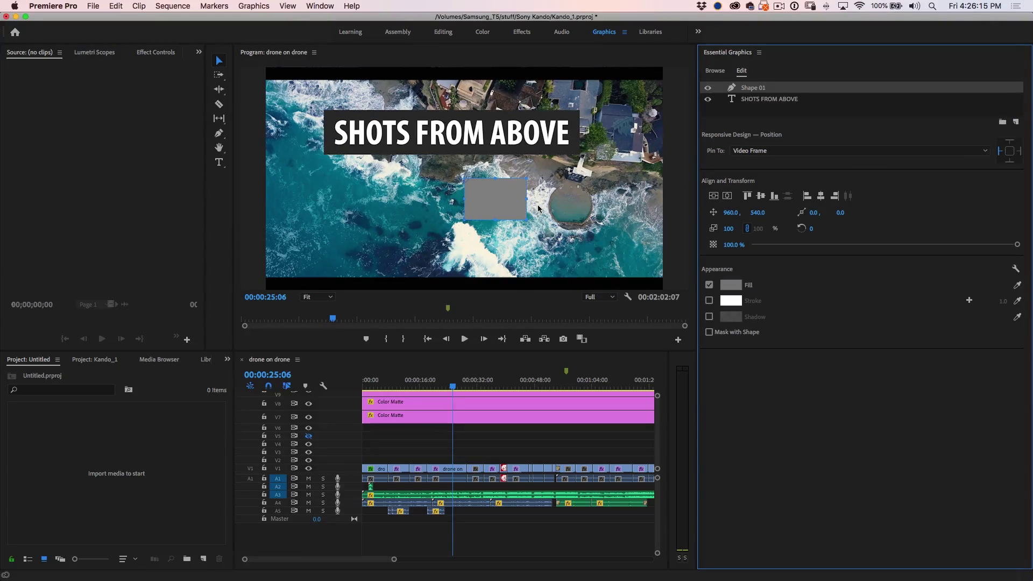
{"action": "left_click_drag", "start_coordinate": [529, 221], "coordinate": [634, 265]}
{"action": "left_click_drag", "start_coordinate": [581, 215], "coordinate": [484, 129]}
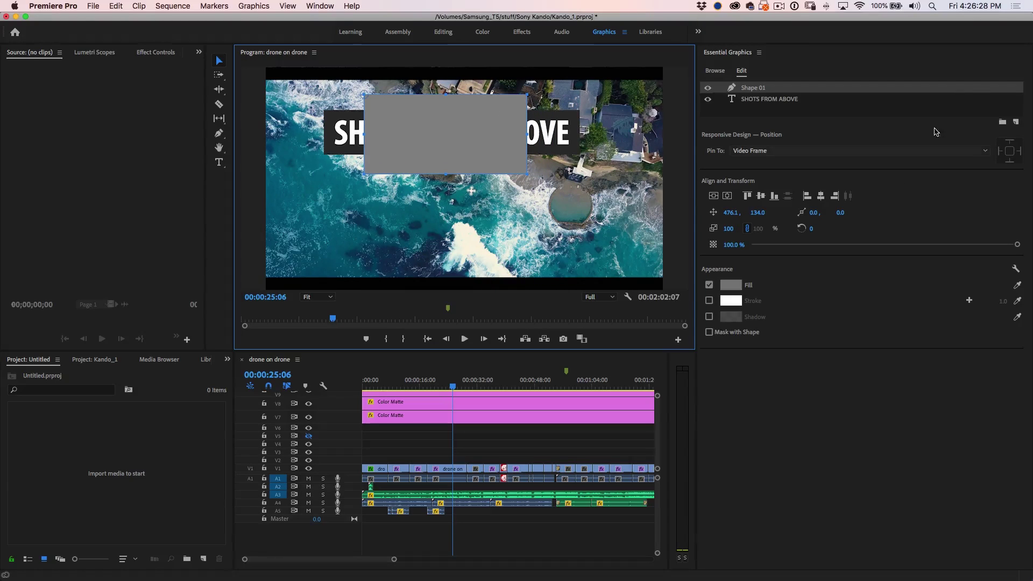
Step: Add an ellipse with F72121 red fill, stretch and position it, and group it into Group 01
{"action": "left_click", "coordinate": [1016, 122]}
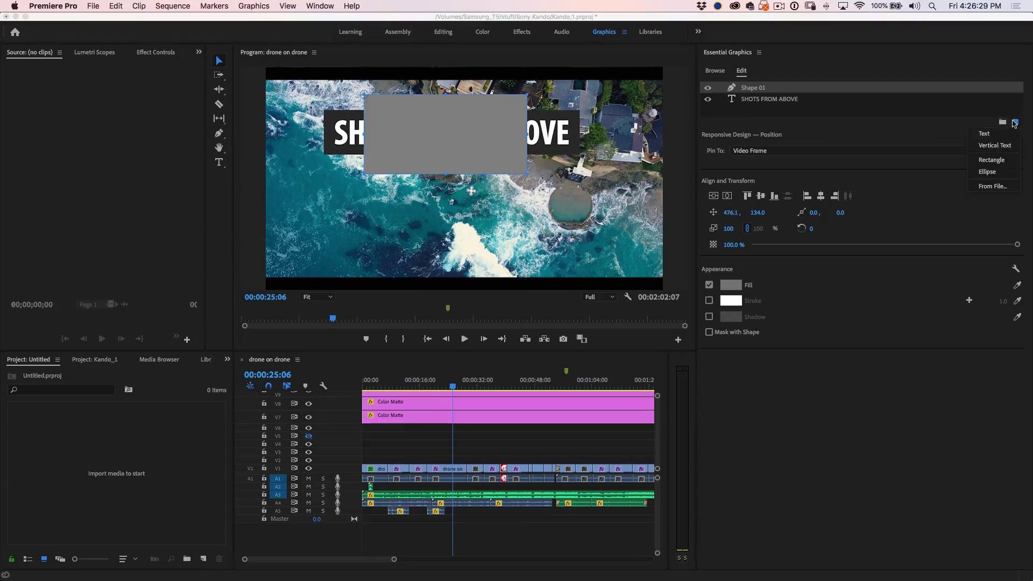
{"action": "left_click", "coordinate": [990, 172]}
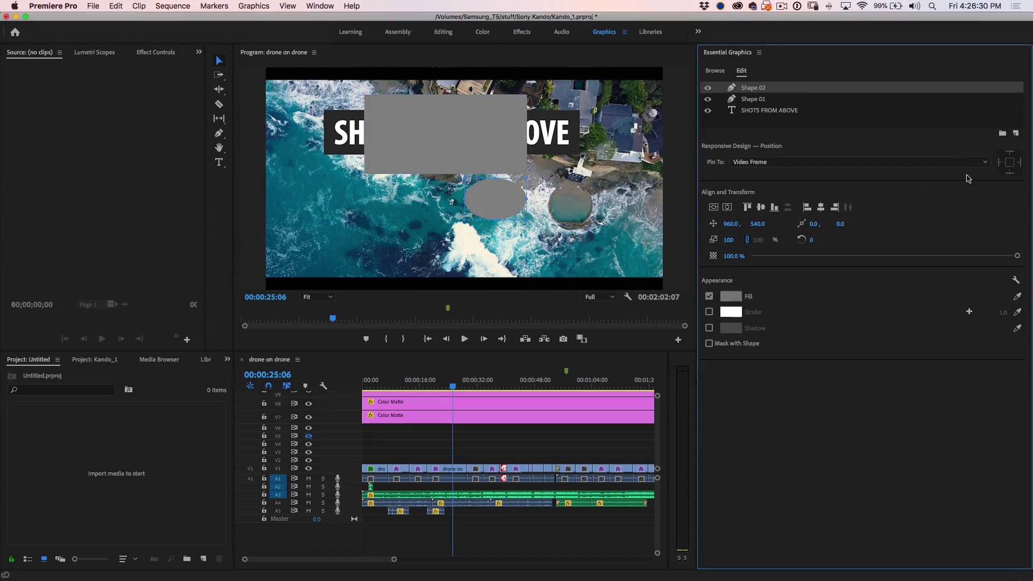
{"action": "left_click", "coordinate": [723, 300]}
{"action": "left_click", "coordinate": [511, 285]}
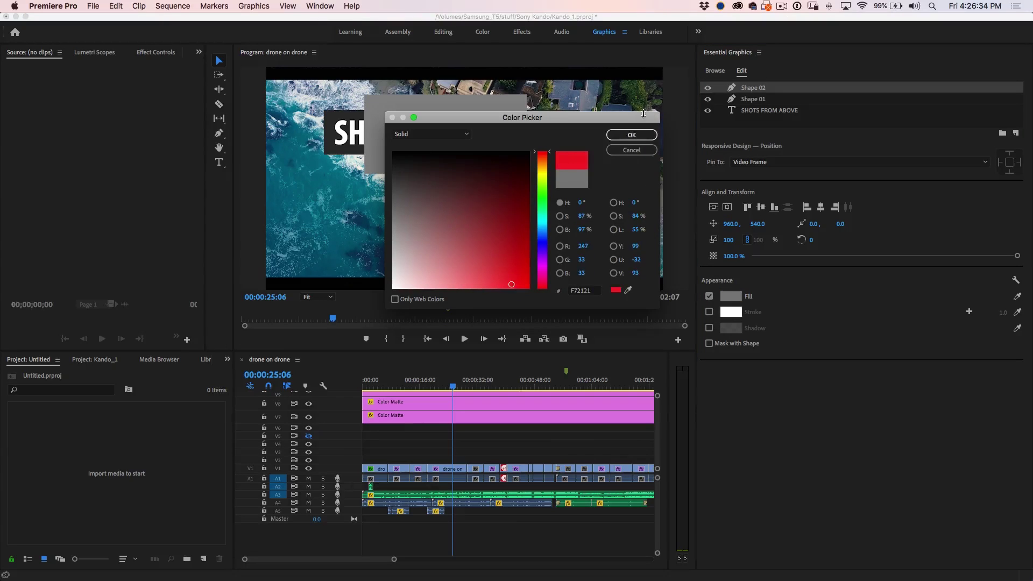
{"action": "left_click", "coordinate": [632, 135]}
{"action": "left_click_drag", "start_coordinate": [502, 228], "coordinate": [527, 136]}
{"action": "left_click", "coordinate": [822, 372]}
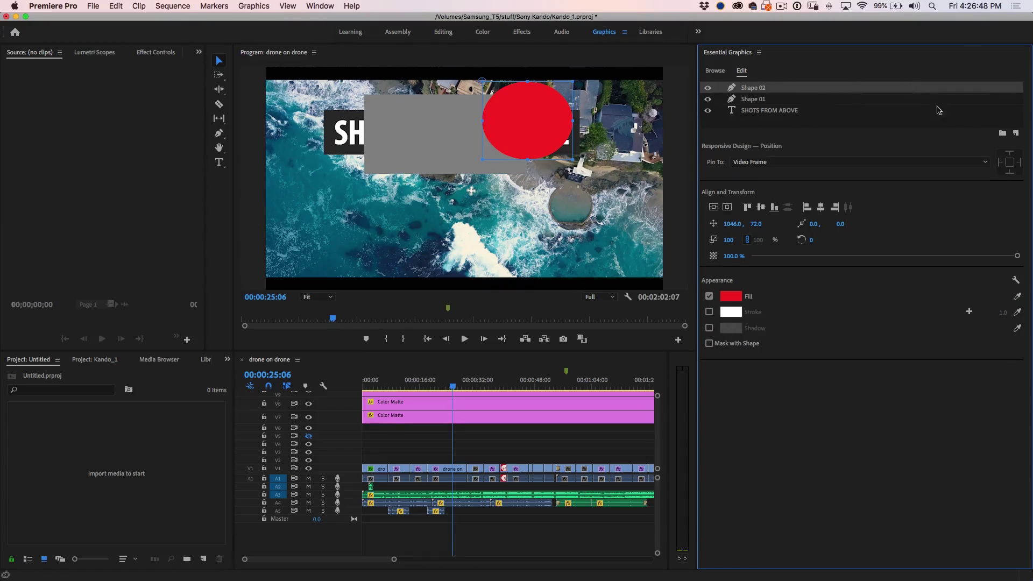
{"action": "left_click", "coordinate": [1002, 134]}
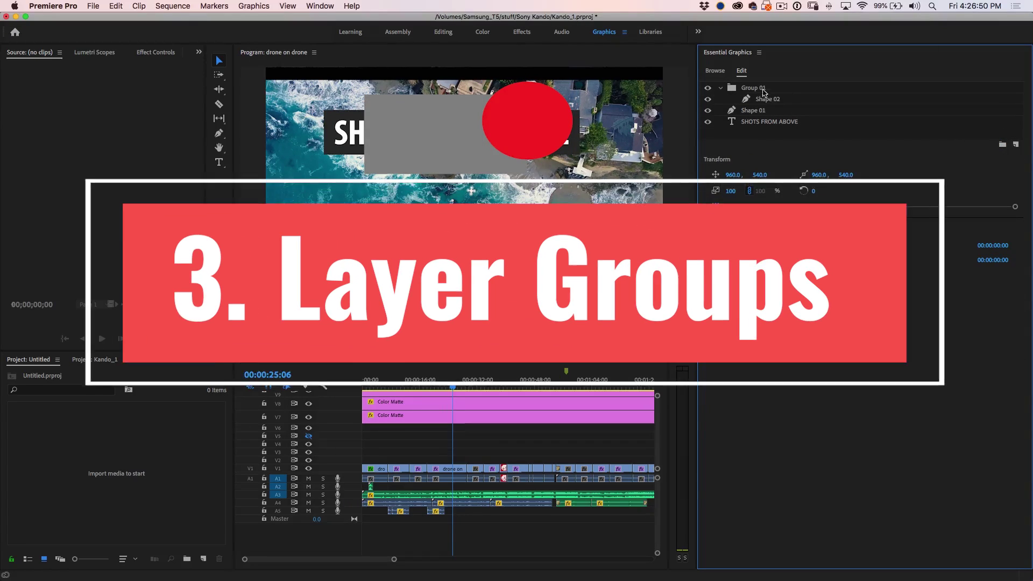
Step: Move Shape 01 into Group 01, enlarge the ellipse mask and narrow Shape 02 slightly
{"action": "left_click_drag", "start_coordinate": [751, 115], "coordinate": [821, 131]}
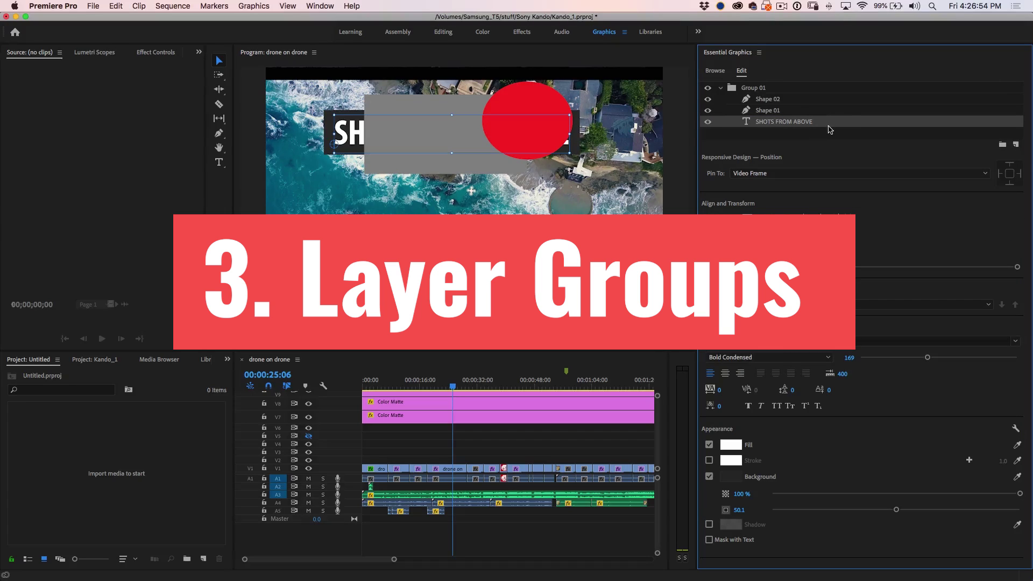
{"action": "left_click", "coordinate": [769, 110]}
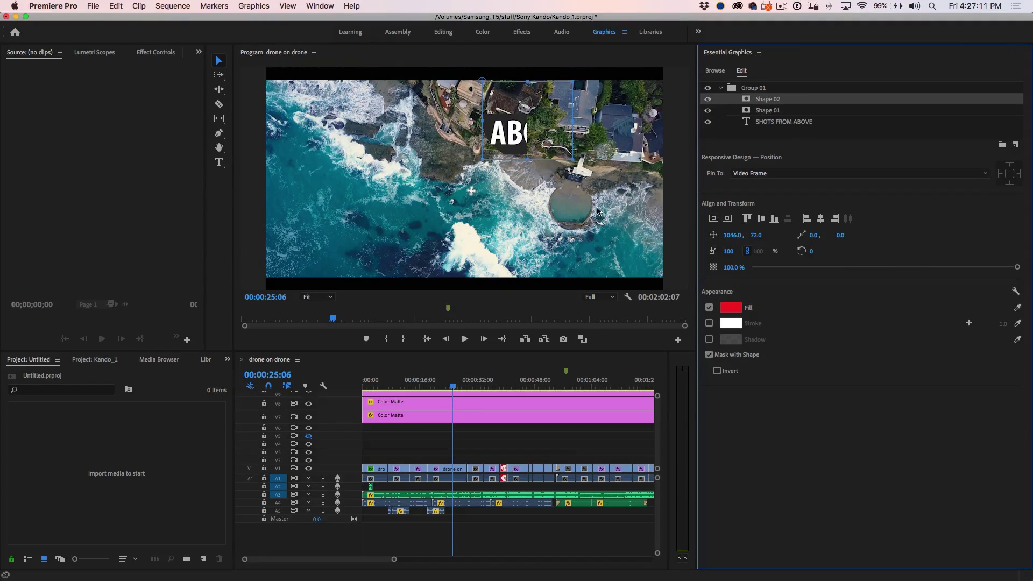
{"action": "left_click_drag", "start_coordinate": [483, 159], "coordinate": [324, 194]}
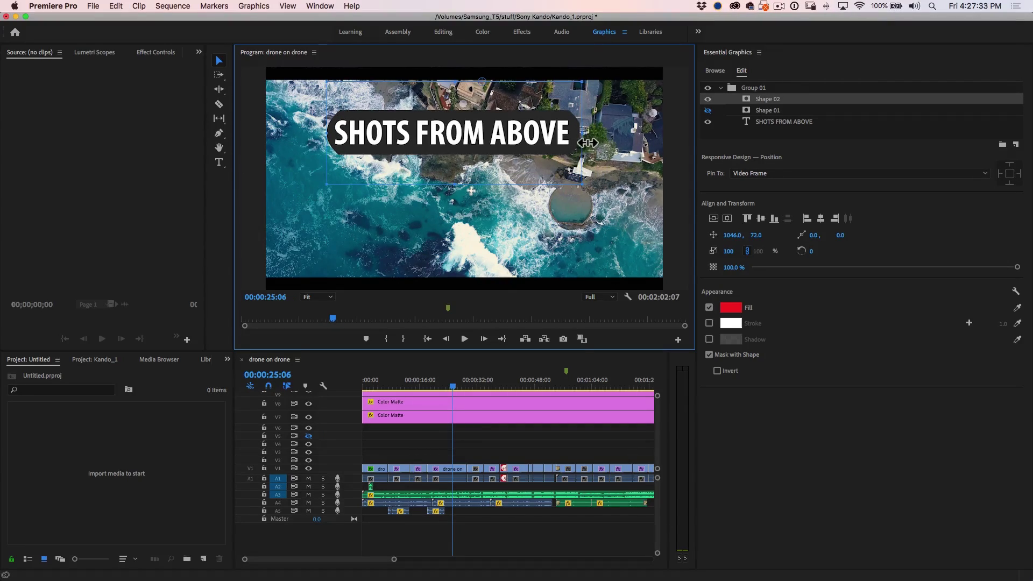
{"action": "left_click_drag", "start_coordinate": [584, 144], "coordinate": [582, 144]}
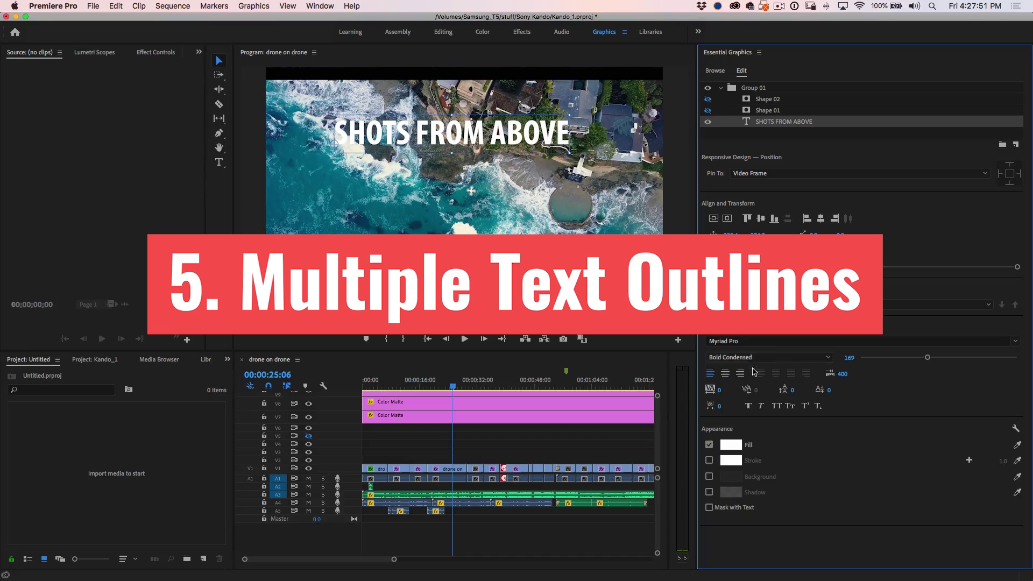
Step: Turn on a black stroke for the title with width 19
{"action": "left_click", "coordinate": [710, 461]}
{"action": "left_click", "coordinate": [731, 461]}
{"action": "left_click_drag", "start_coordinate": [531, 240], "coordinate": [508, 141]}
{"action": "left_click", "coordinate": [632, 136]}
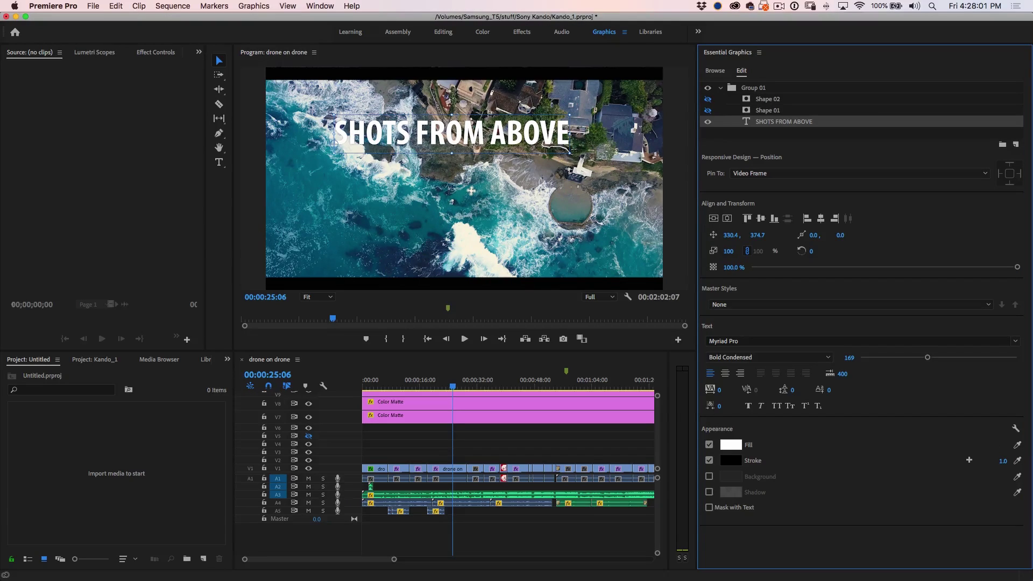
{"action": "left_click_drag", "start_coordinate": [1003, 461], "coordinate": [1020, 461]}
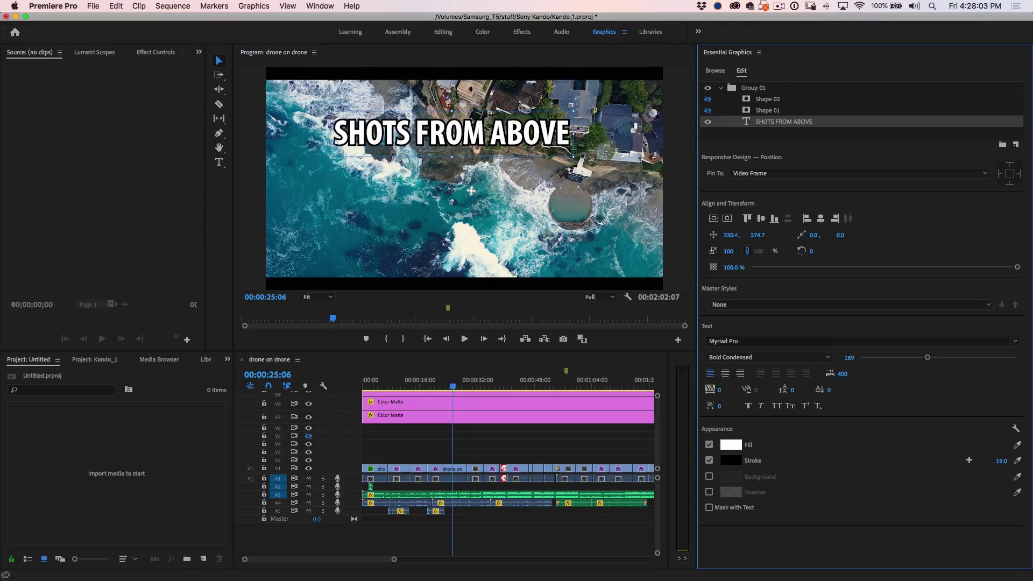
Step: Add a second, saturated purple stroke at width 26
{"action": "left_click", "coordinate": [969, 461]}
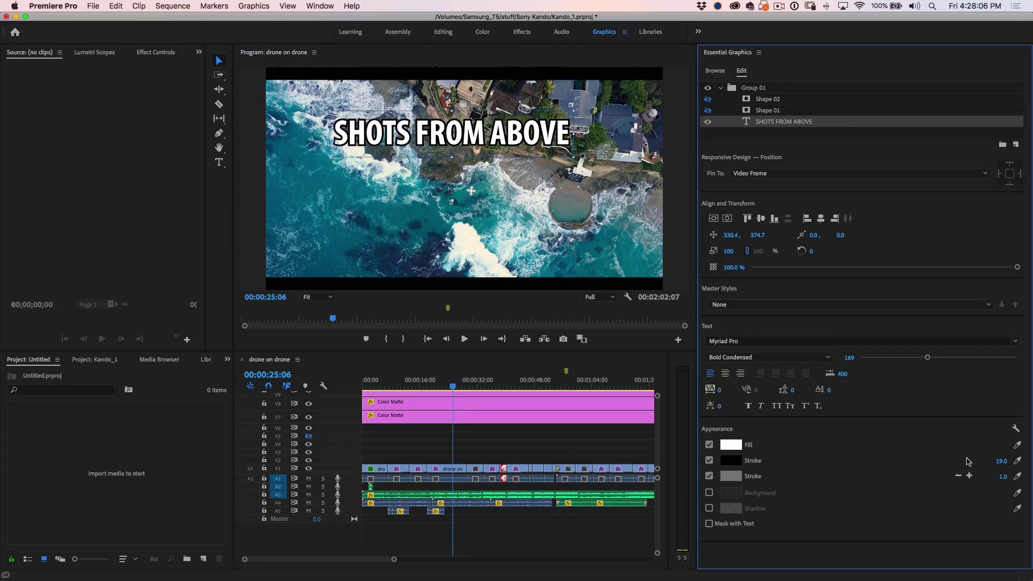
{"action": "left_click", "coordinate": [731, 477]}
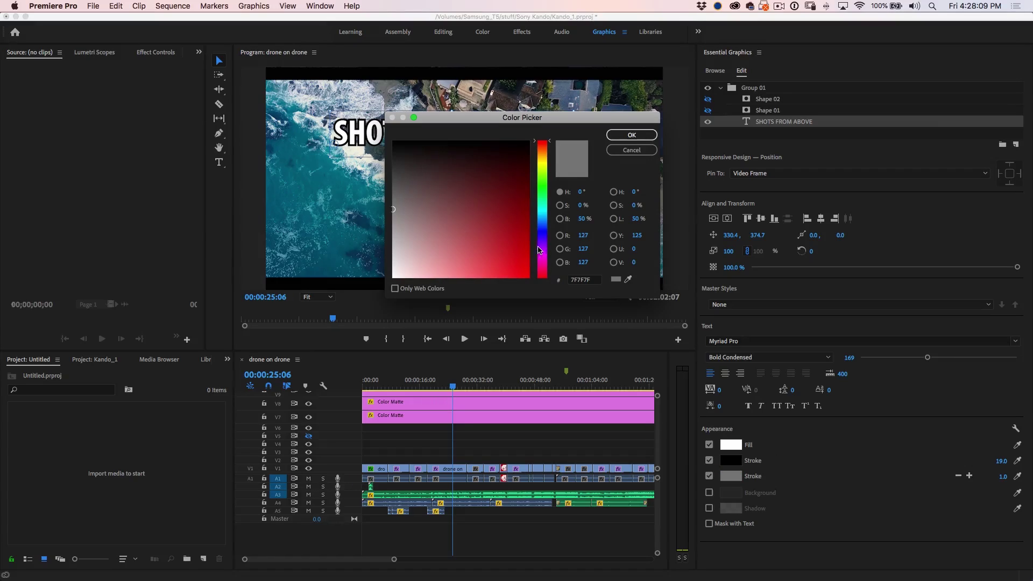
{"action": "left_click_drag", "start_coordinate": [544, 256], "coordinate": [545, 259]}
{"action": "left_click", "coordinate": [522, 269]}
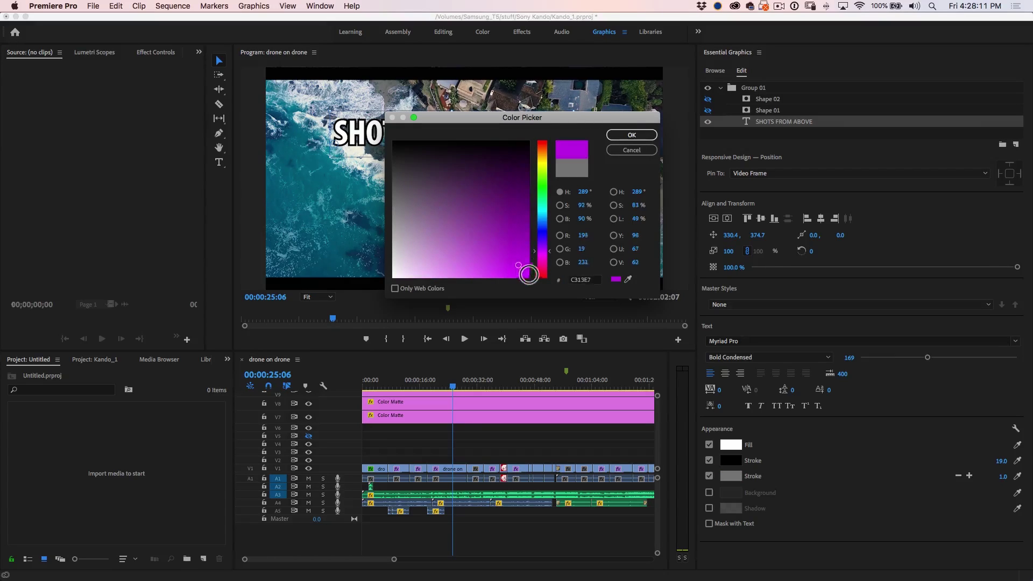
{"action": "left_click", "coordinate": [625, 134]}
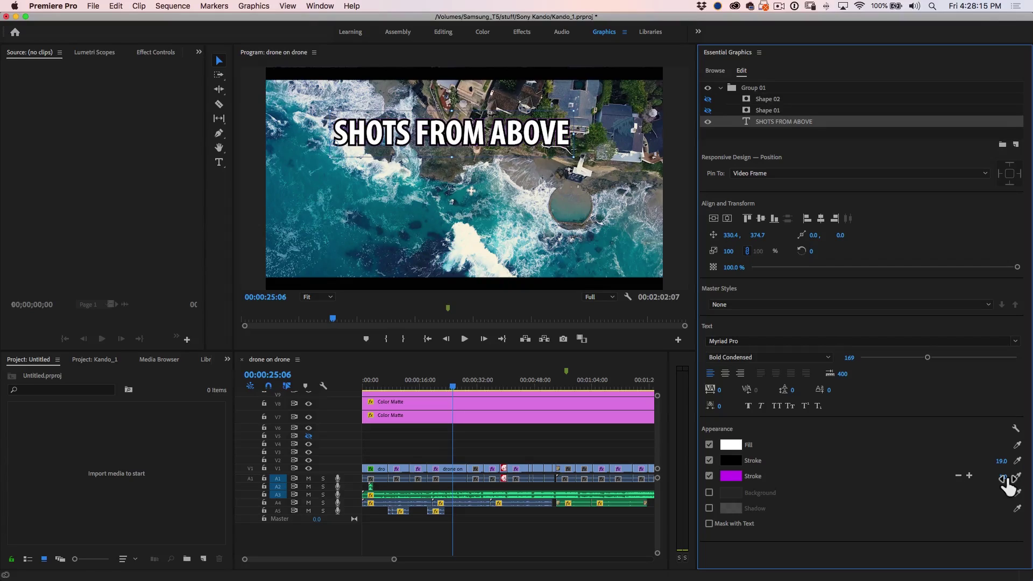
{"action": "left_click_drag", "start_coordinate": [1003, 476], "coordinate": [1016, 476]}
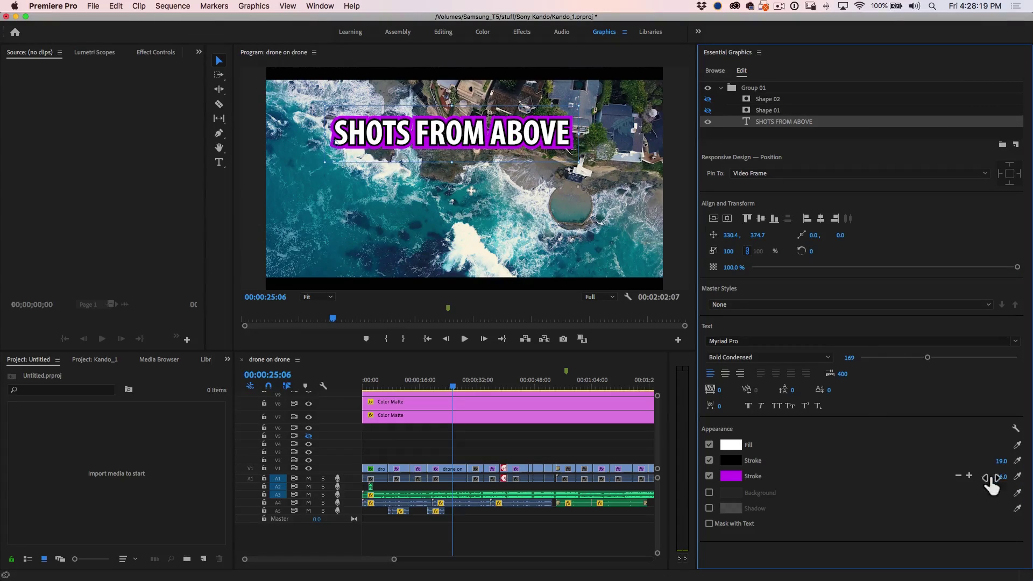
Step: Add a third white stroke, setting its width to 52 and then widening it to 86
{"action": "left_click", "coordinate": [970, 477]}
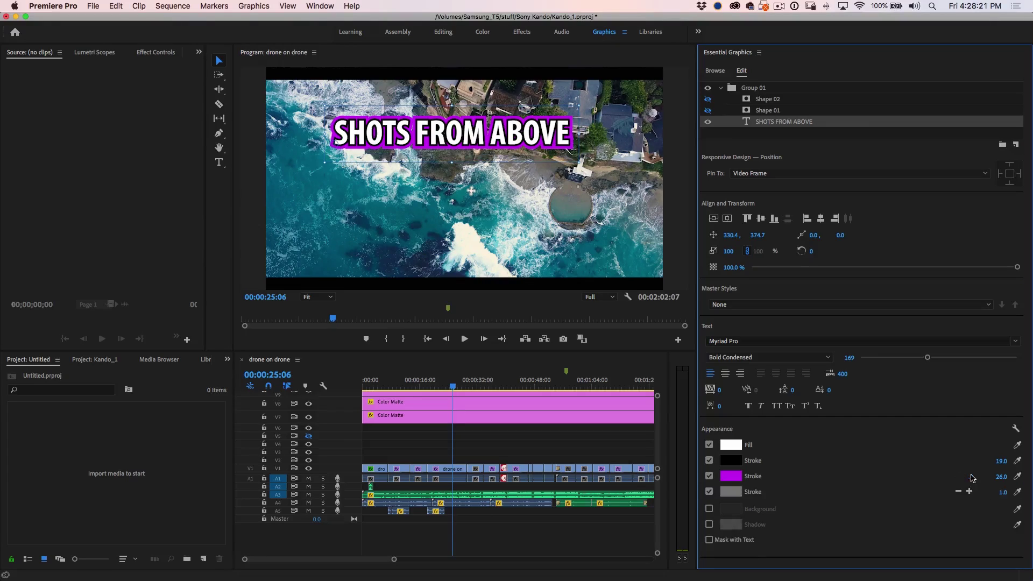
{"action": "left_click", "coordinate": [731, 491]}
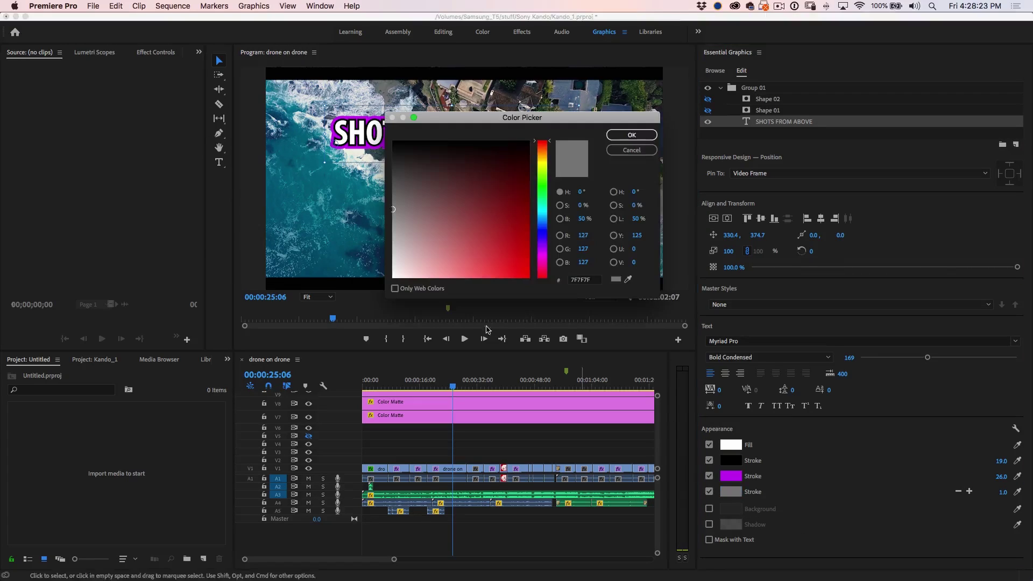
{"action": "left_click_drag", "start_coordinate": [393, 209], "coordinate": [395, 266]}
{"action": "left_click", "coordinate": [622, 139]}
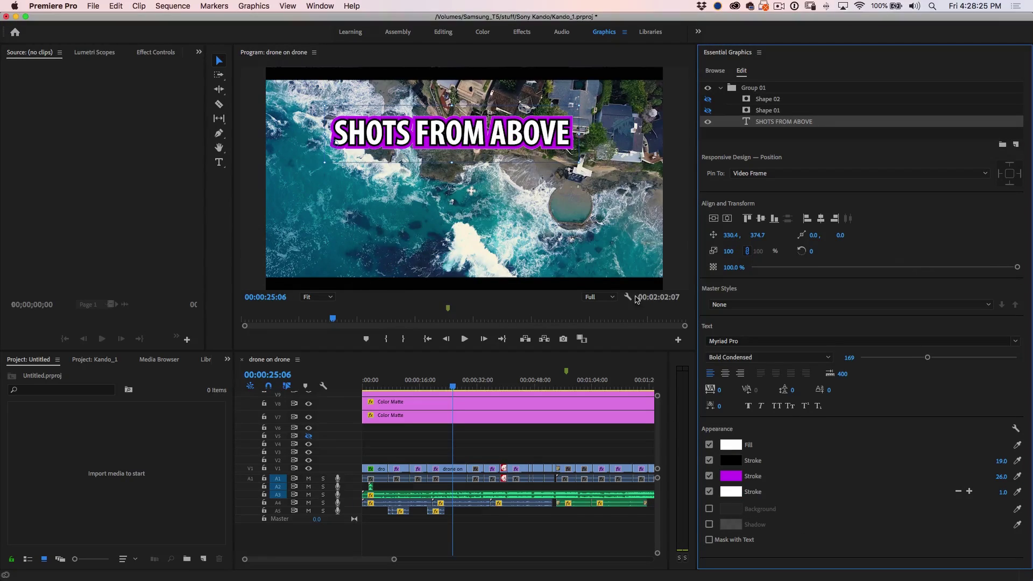
{"action": "left_click", "coordinate": [1003, 492]}
{"action": "type", "text": "52"}
{"action": "key", "text": "Return"}
{"action": "left_click_drag", "start_coordinate": [1002, 492], "coordinate": [1022, 492]}
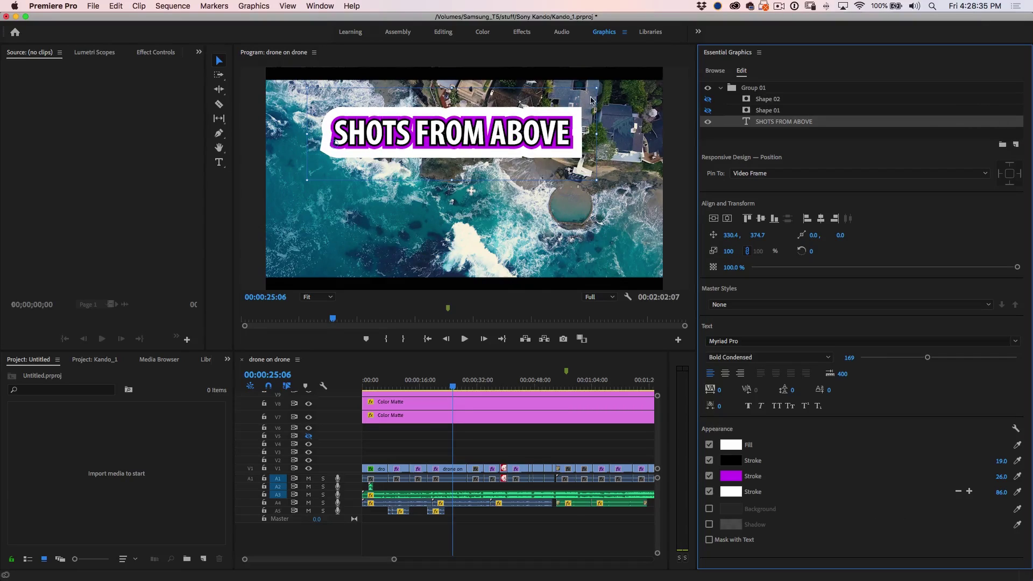
Step: Set the strokes' line join to Round Join and drag the title lower, to 379.4, 496.7
{"action": "left_click", "coordinate": [1015, 430]}
{"action": "key", "text": "Tab"}
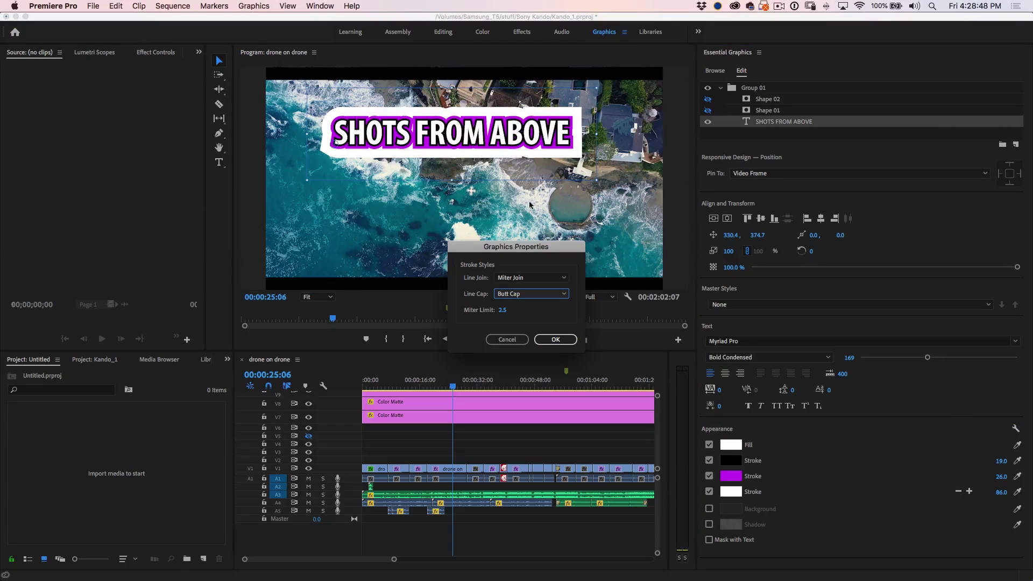
{"action": "left_click", "coordinate": [536, 276]}
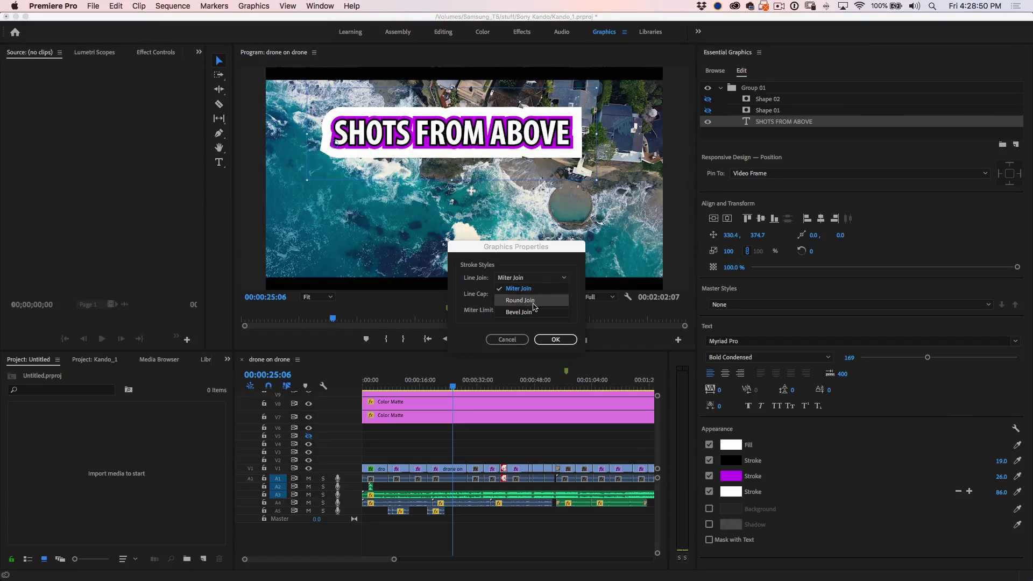
{"action": "left_click", "coordinate": [535, 299]}
{"action": "left_click", "coordinate": [538, 279]}
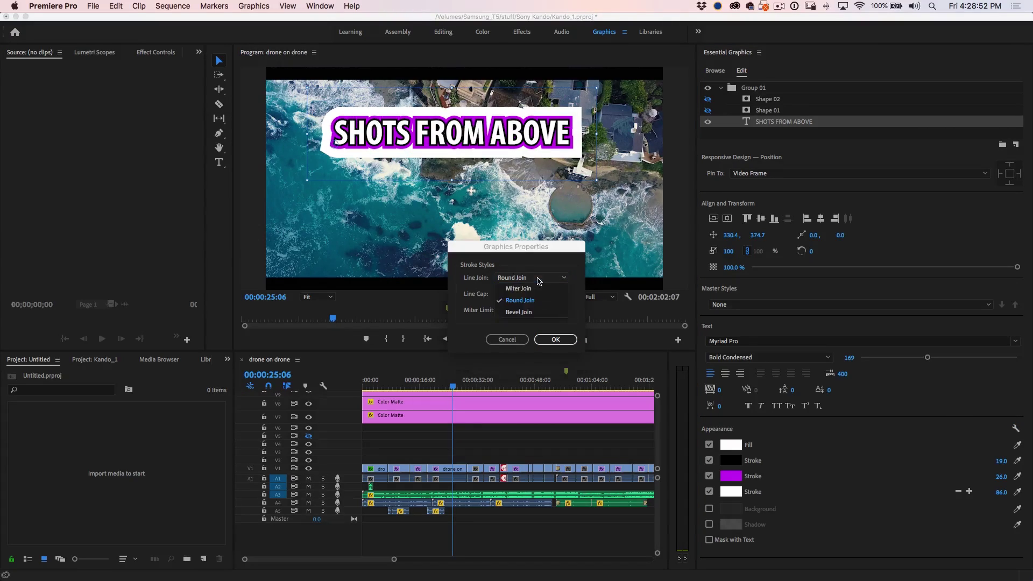
{"action": "left_click", "coordinate": [534, 305]}
{"action": "left_click", "coordinate": [534, 279]}
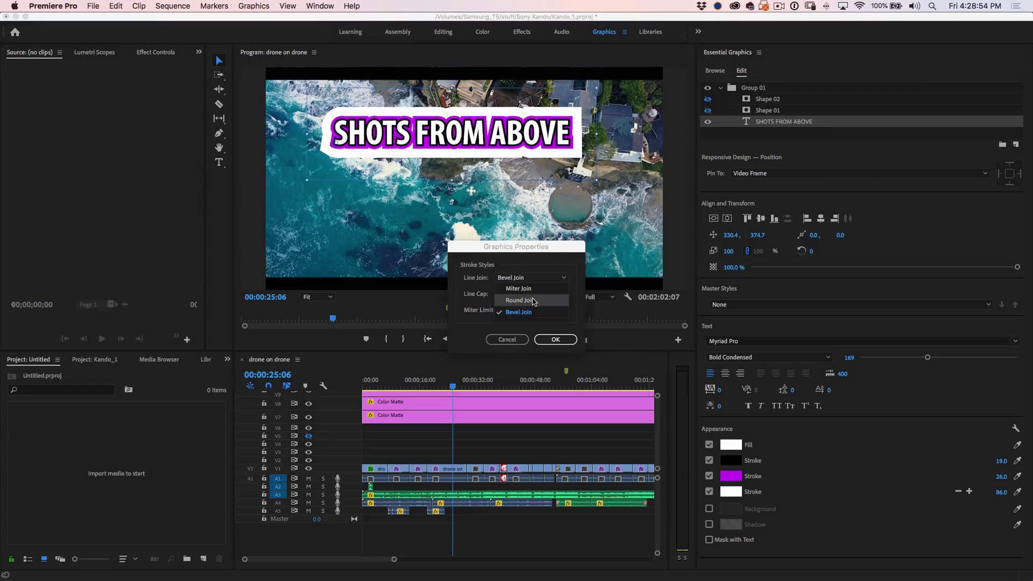
{"action": "left_click", "coordinate": [528, 300]}
{"action": "left_click", "coordinate": [556, 340]}
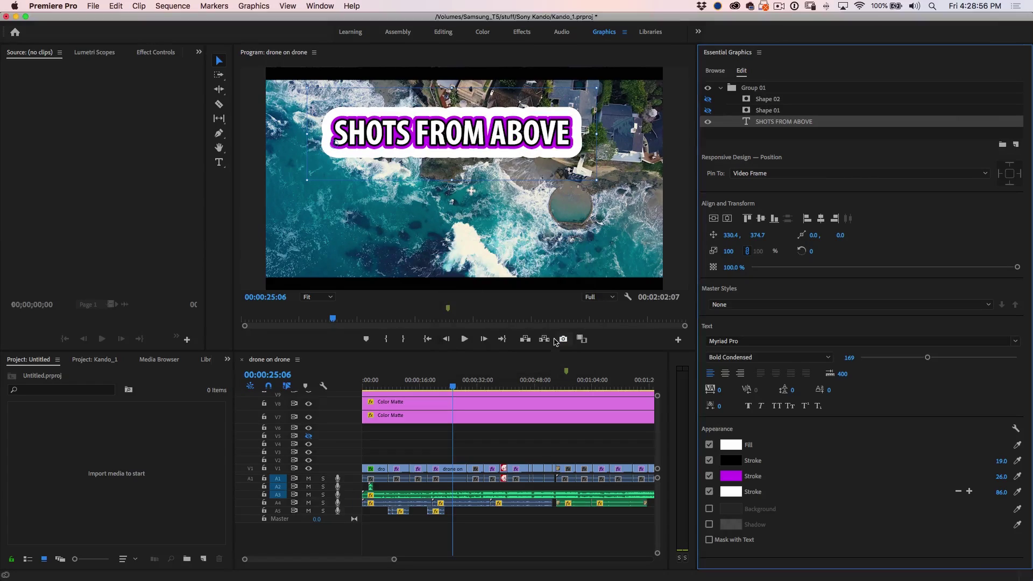
{"action": "left_click_drag", "start_coordinate": [510, 144], "coordinate": [523, 162]}
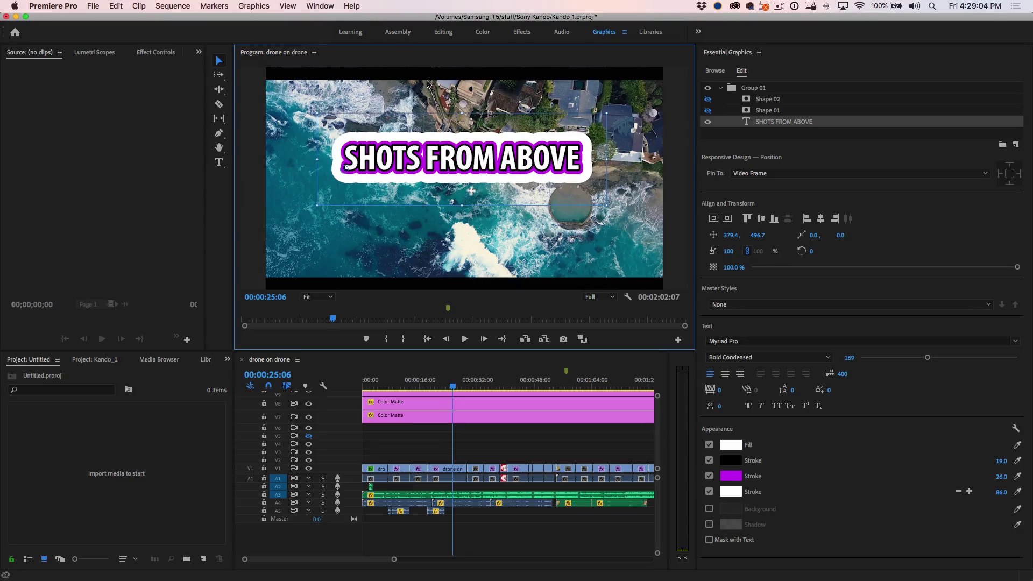
Step: Show rulers around the Program monitor
{"action": "left_click", "coordinate": [288, 6]}
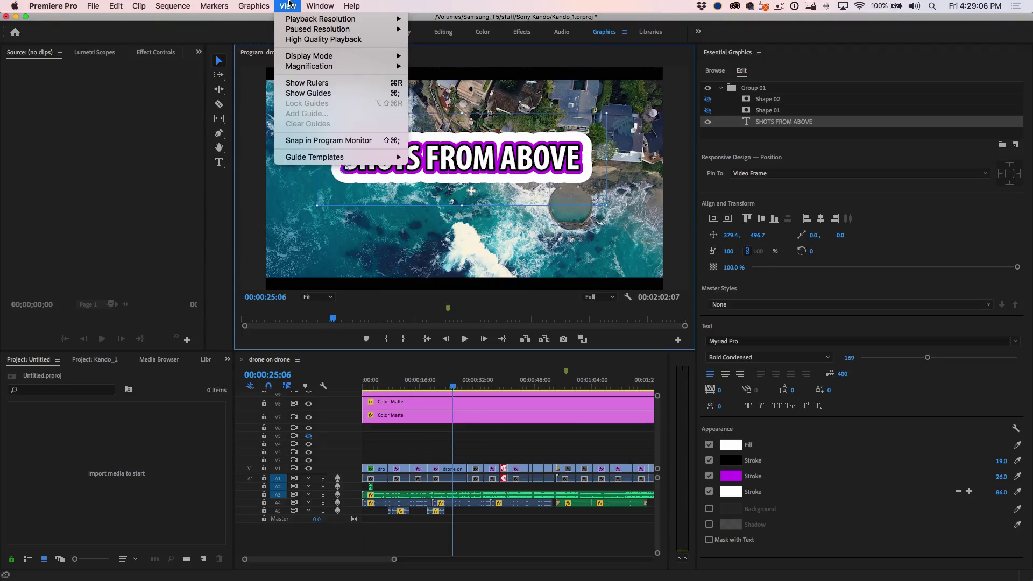
{"action": "left_click", "coordinate": [305, 83]}
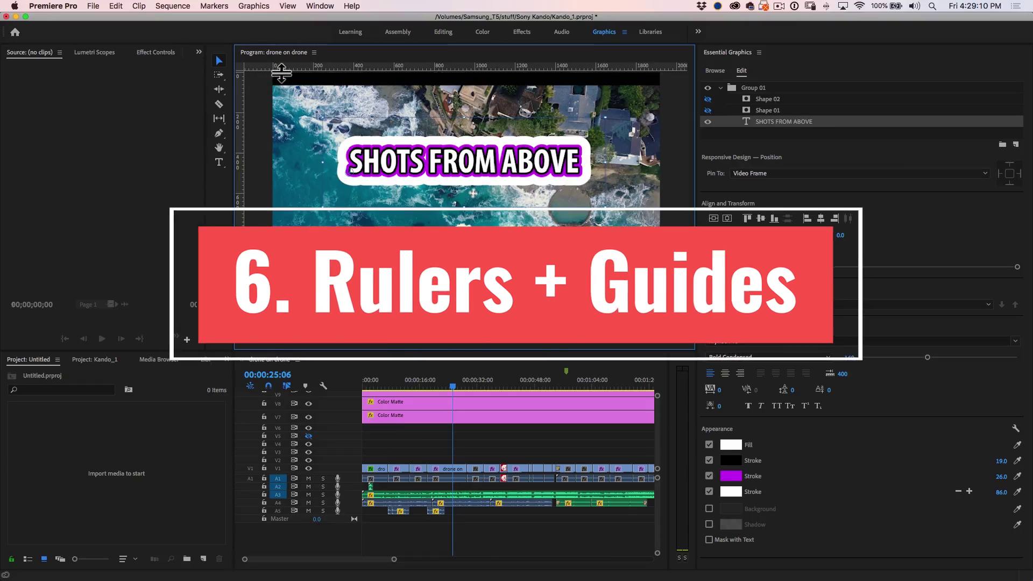
{"action": "right_click", "coordinate": [286, 64]}
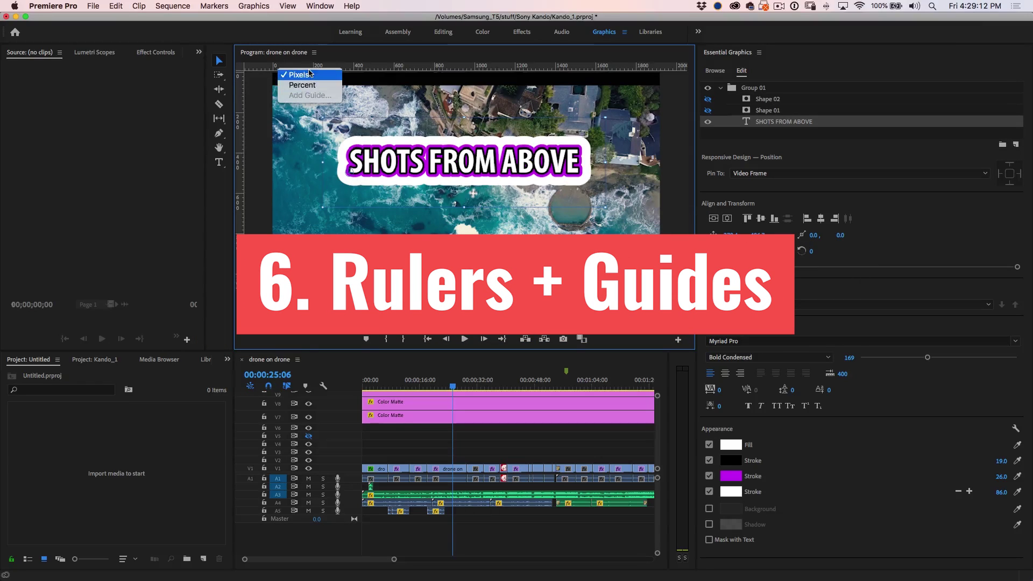
{"action": "left_click", "coordinate": [358, 68]}
Step: Drag a horizontal guide across the upper frame and a vertical guide near the left, nudging the title to 350.9, 504.8
{"action": "left_click_drag", "start_coordinate": [379, 67], "coordinate": [378, 145]}
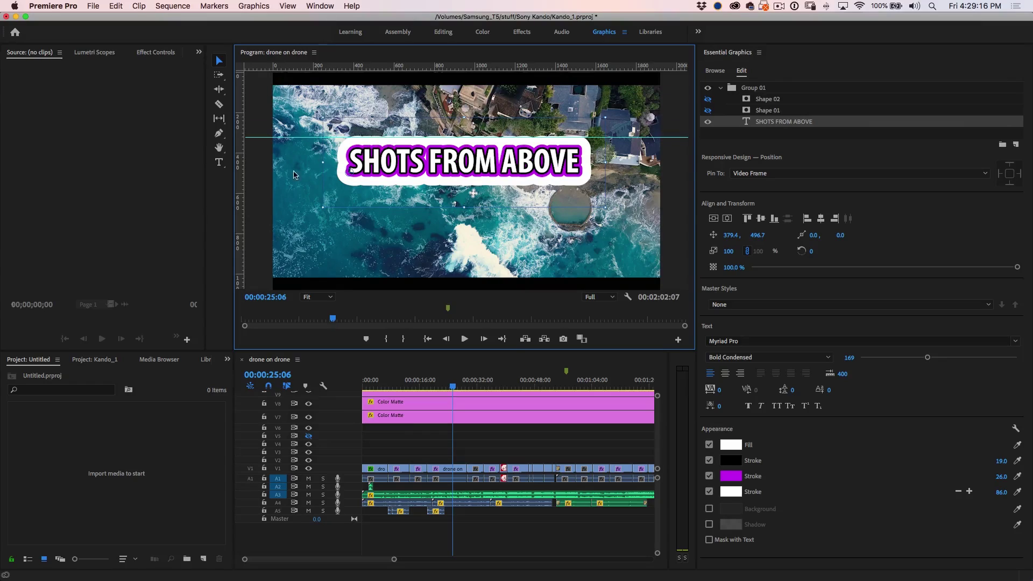
{"action": "left_click_drag", "start_coordinate": [240, 179], "coordinate": [342, 187]}
{"action": "left_click_drag", "start_coordinate": [418, 162], "coordinate": [418, 165]}
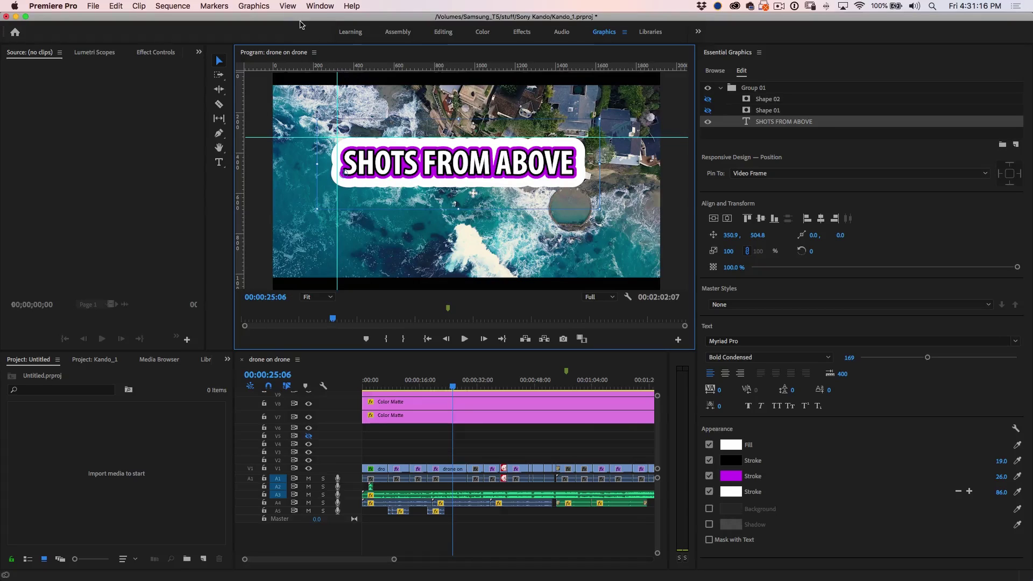
Step: Apply the Safe Margins guide template to the Program monitor
{"action": "left_click", "coordinate": [289, 5]}
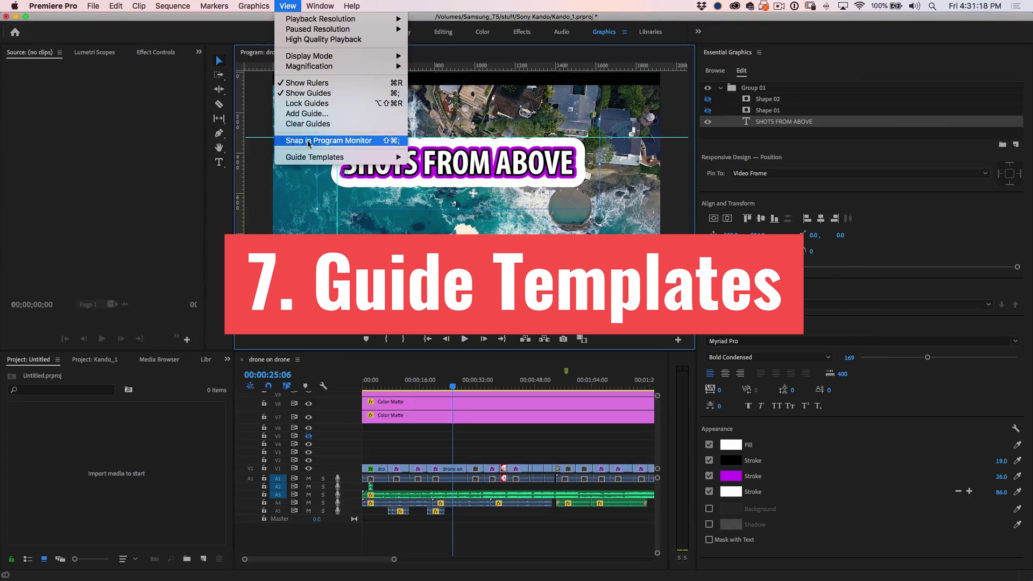
{"action": "mouse_move", "coordinate": [375, 156]}
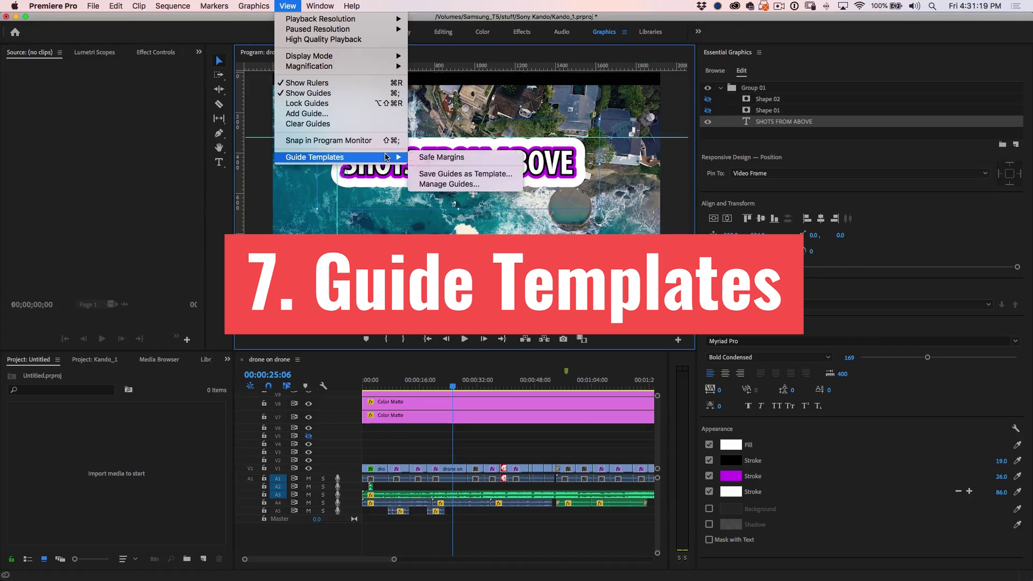
{"action": "left_click", "coordinate": [458, 164]}
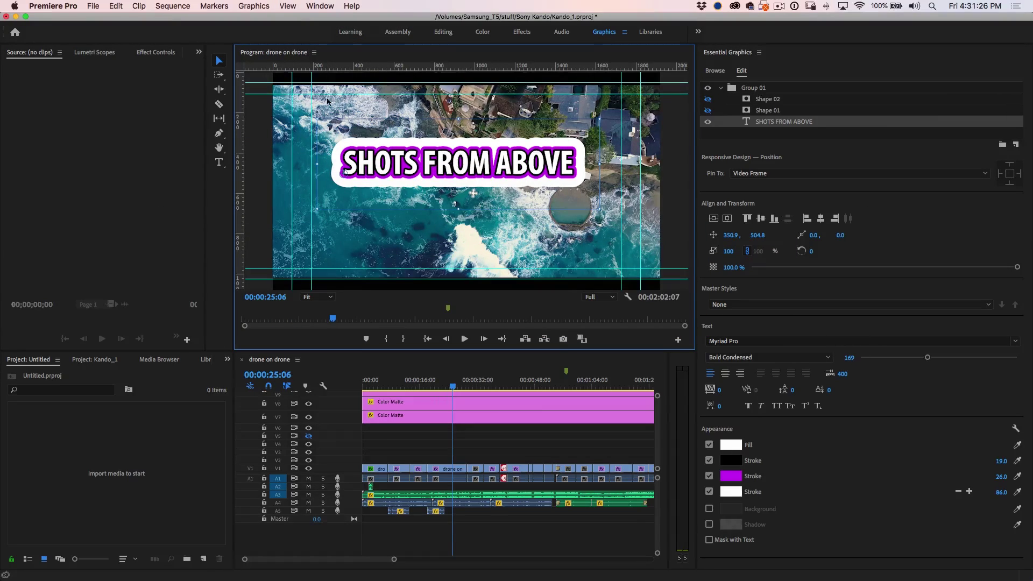